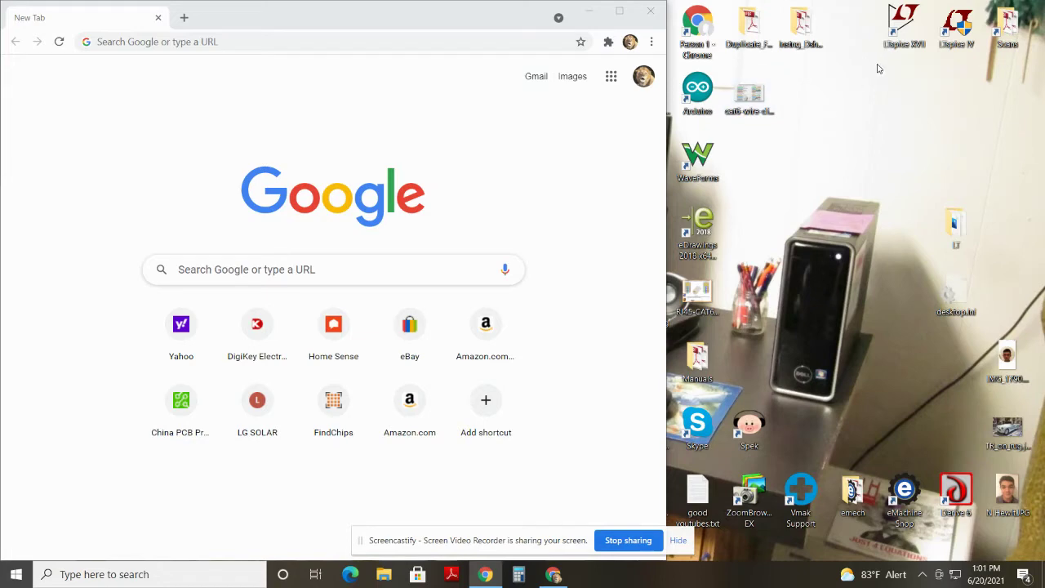
- Launch LTspice XVII from its desktop icon
double_click(904, 21)
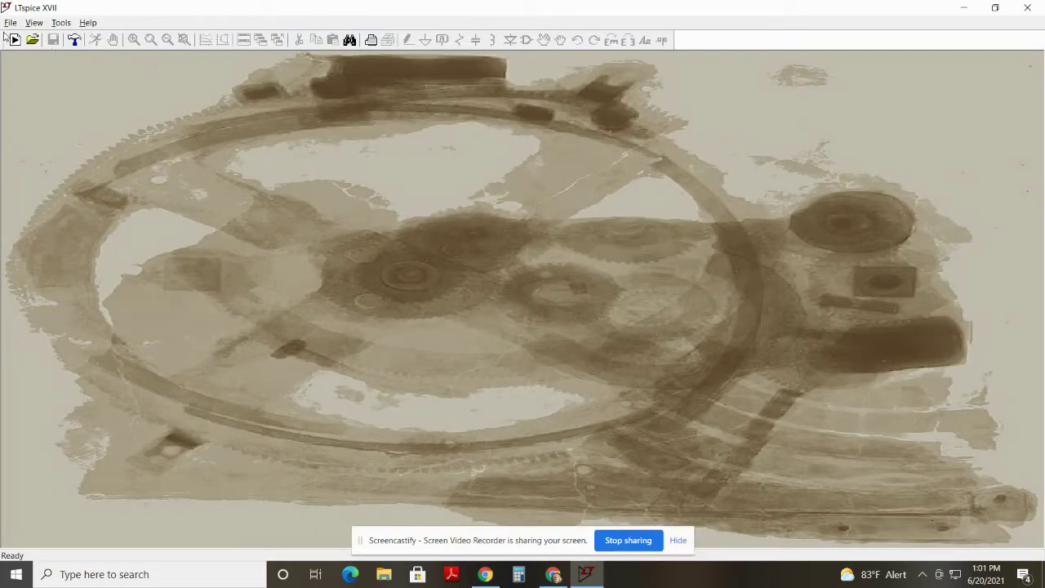
- Start a new schematic and place one npn transistor, Q1
left_click(10, 23)
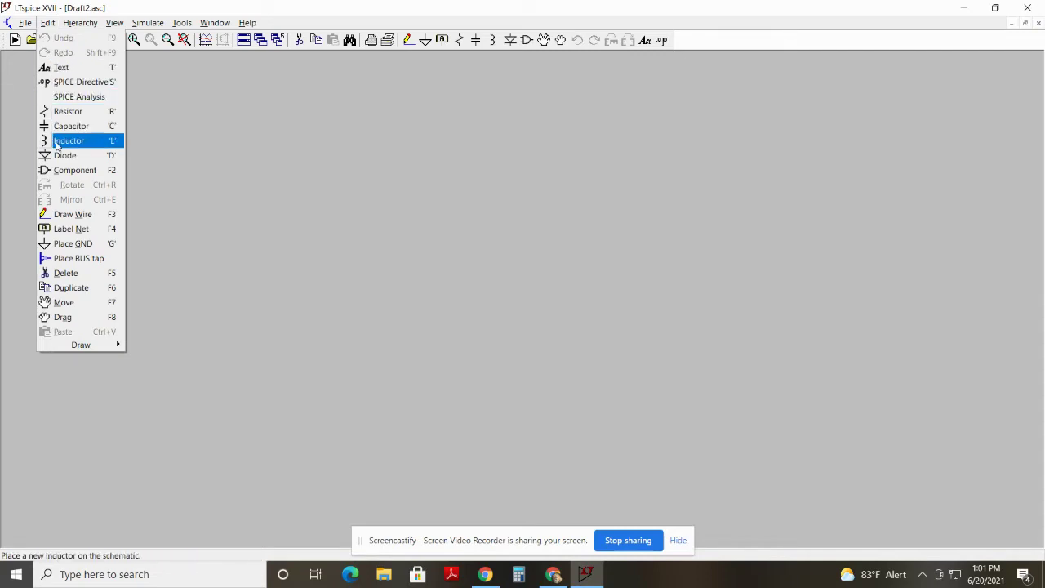
left_click(59, 170)
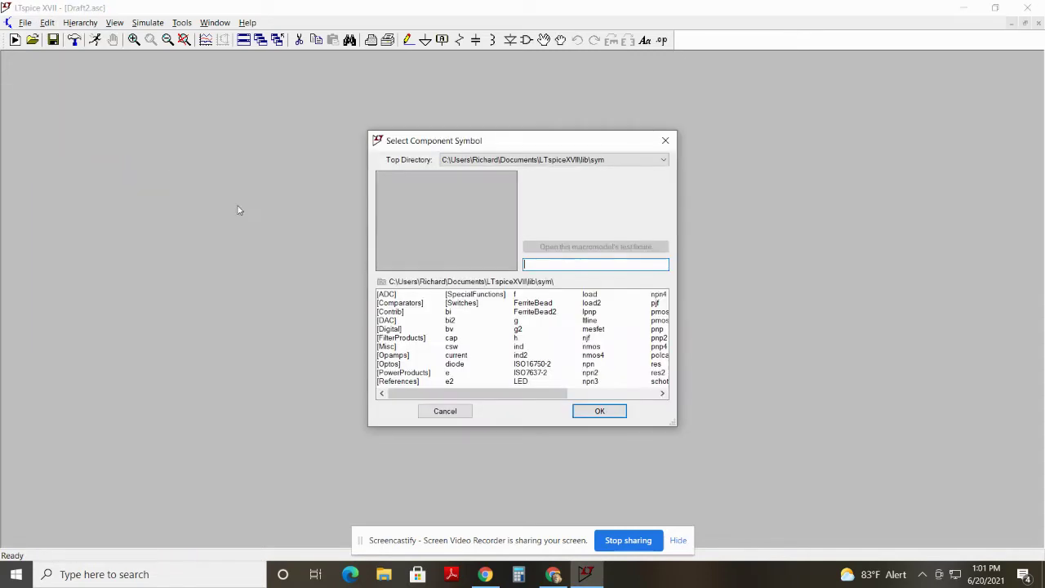
left_click(628, 393)
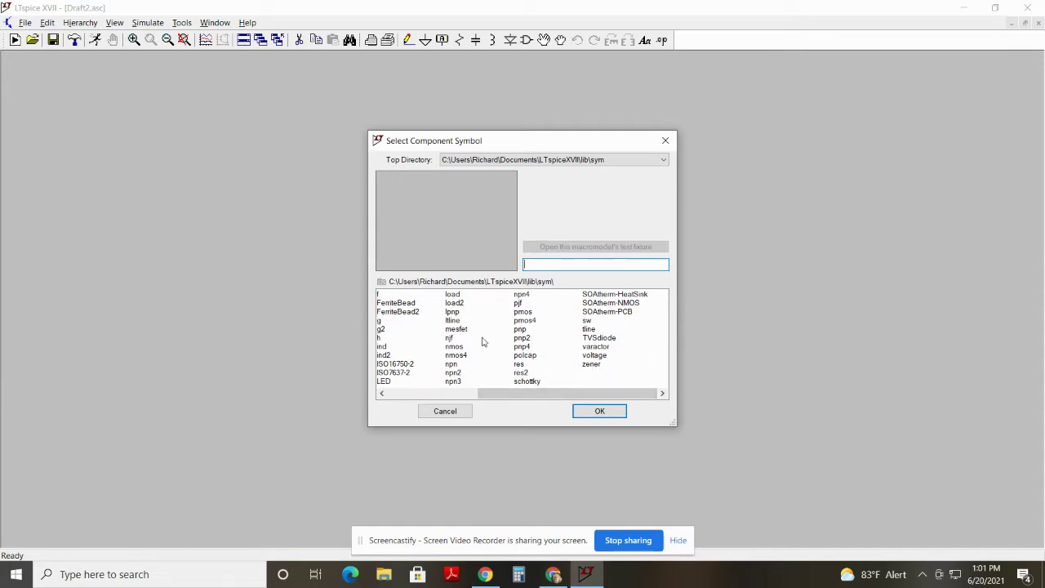
left_click(454, 364)
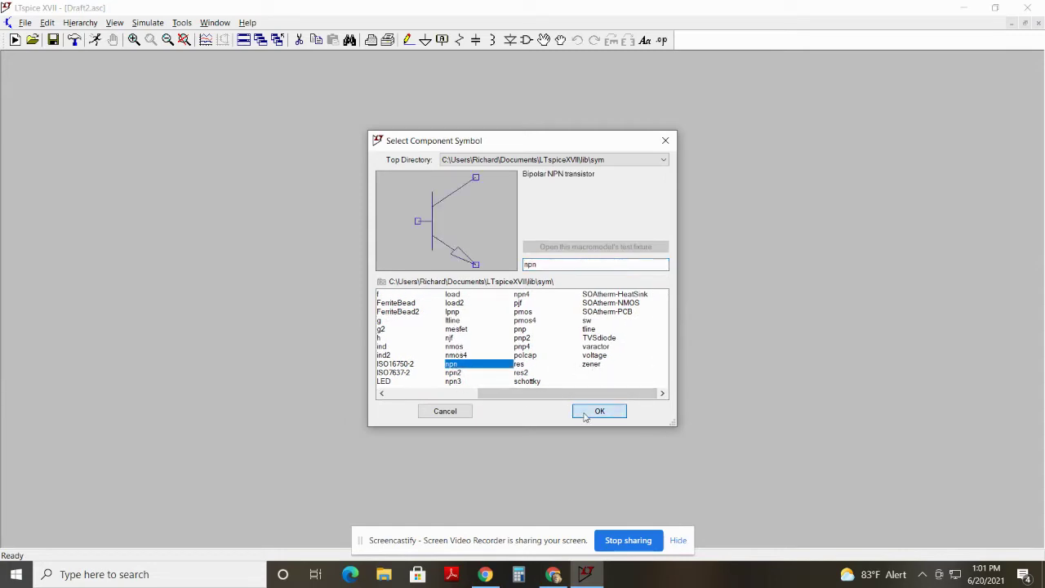
left_click(598, 410)
left_click(400, 281)
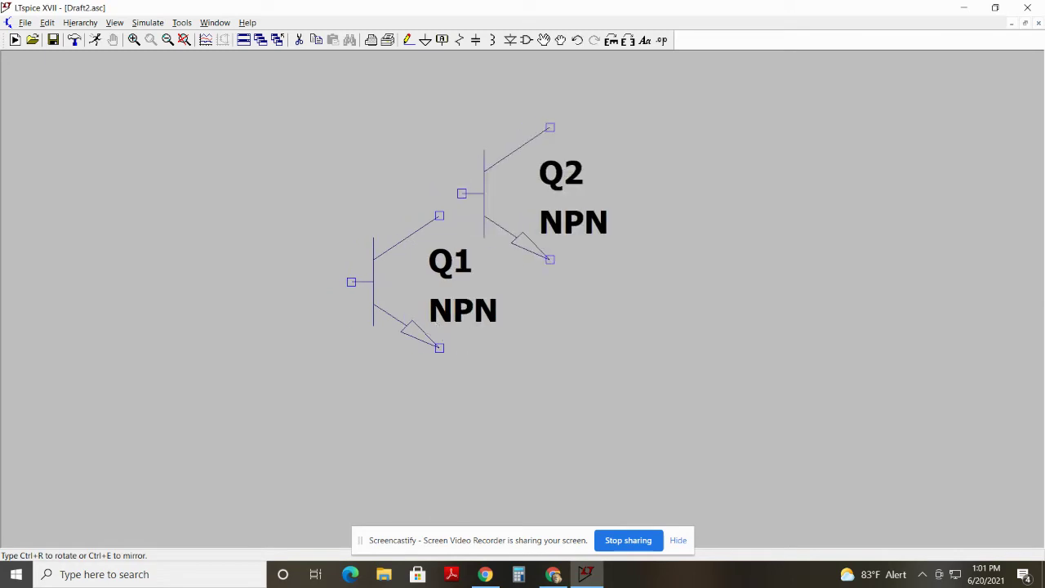
key("Escape")
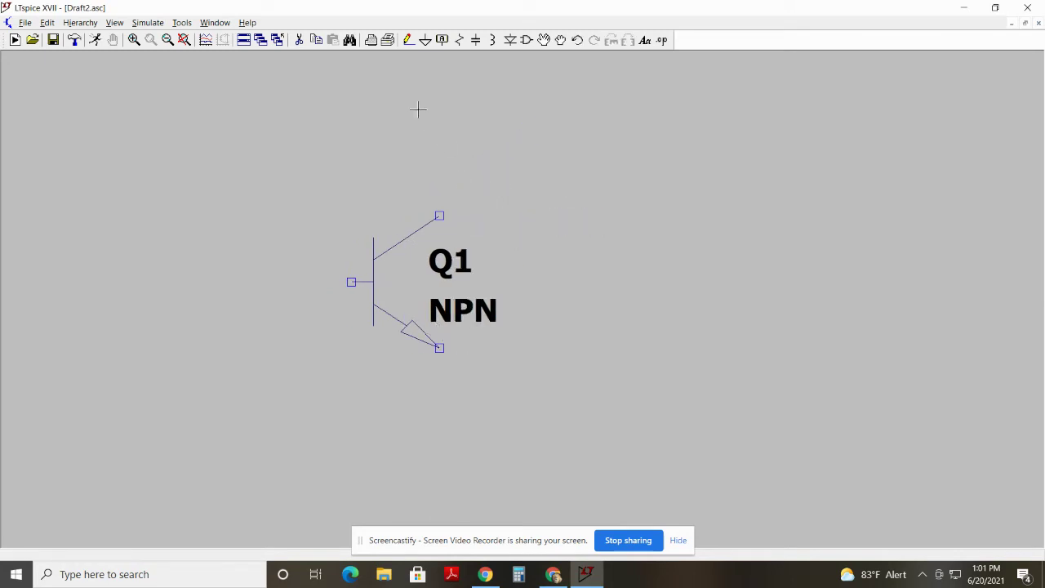
- Pick the 2N3904 model for transistor Q1
right_click(378, 278)
left_click(543, 258)
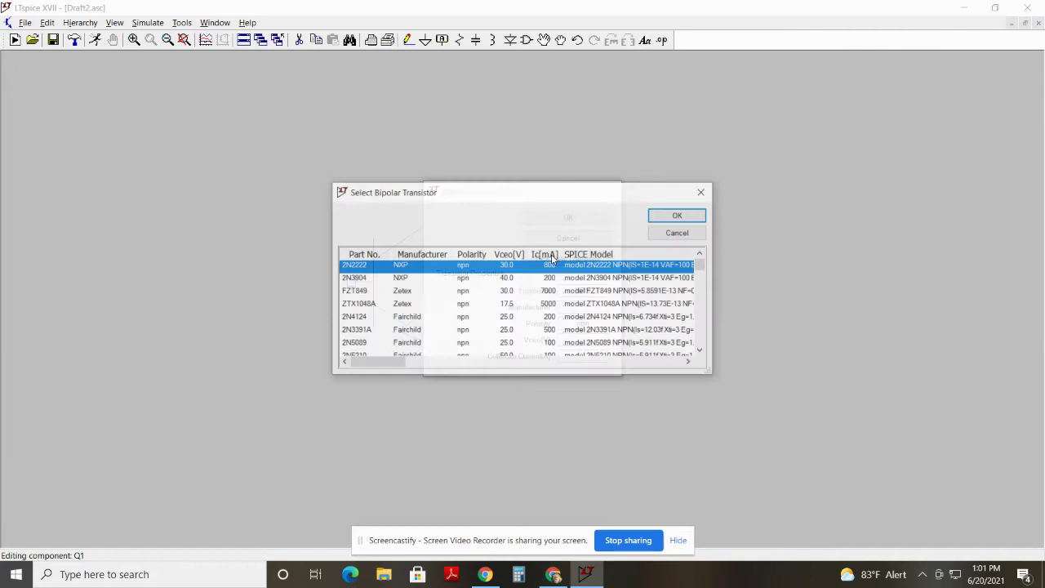
left_click(365, 279)
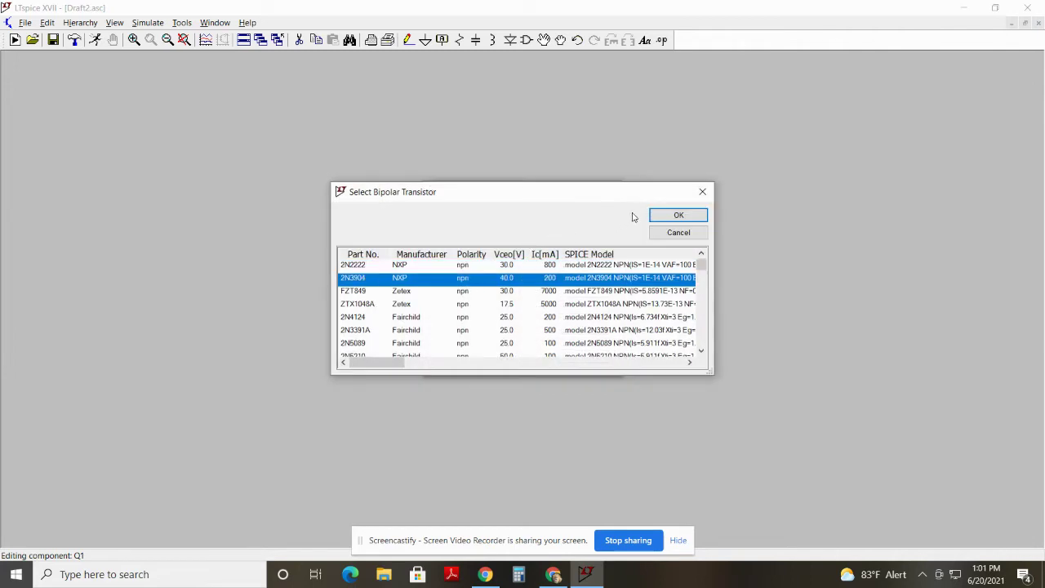
- Confirm Q1 as 2N3904 and draw a wire down from its emitter
left_click(678, 216)
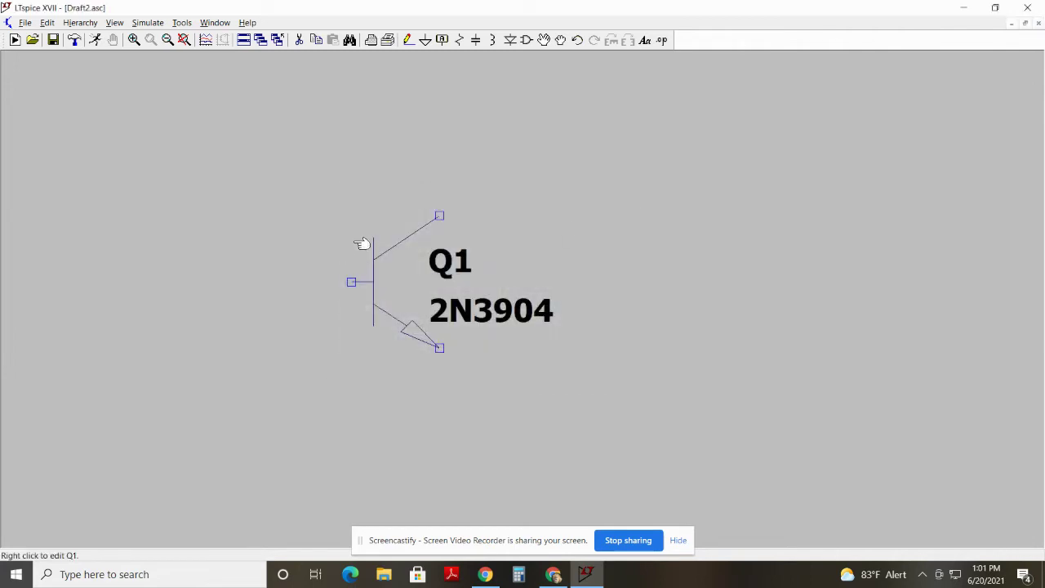
left_click(408, 40)
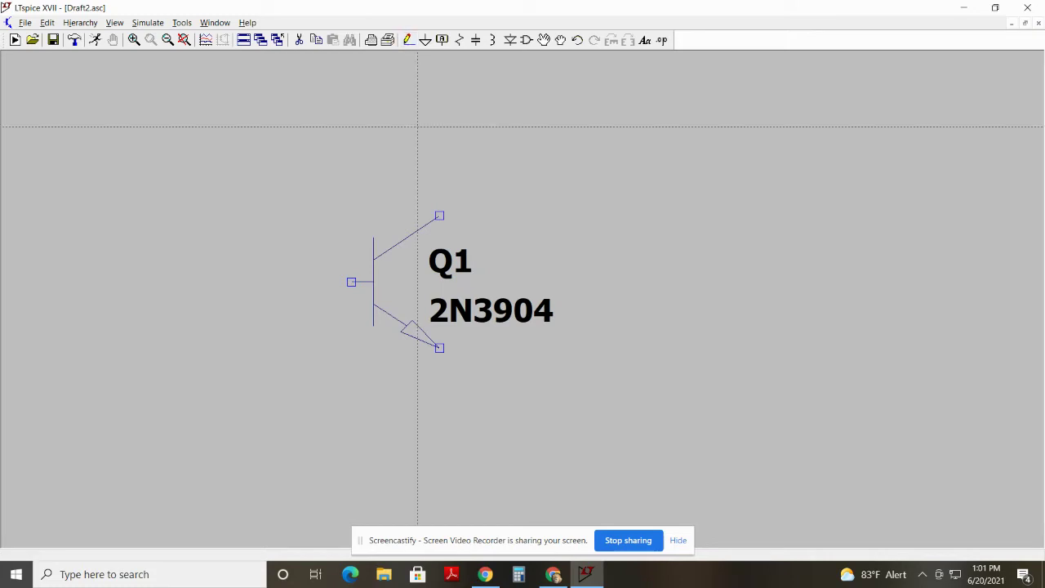
left_click(440, 348)
left_click(440, 392)
right_click(439, 392)
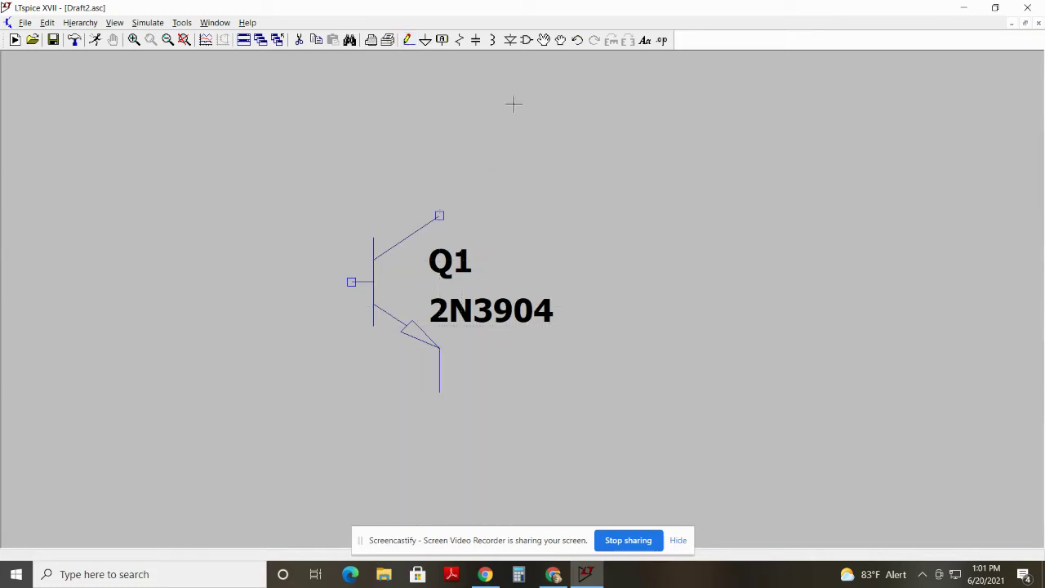
- Place resistor R1 above Q1 and set its resistance to 1K
left_click(459, 39)
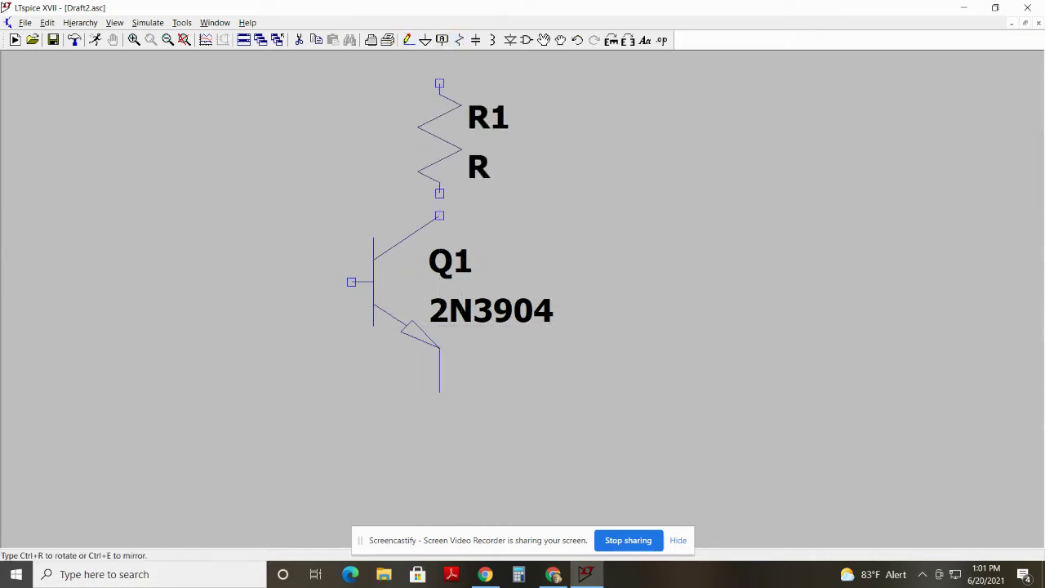
left_click(417, 61)
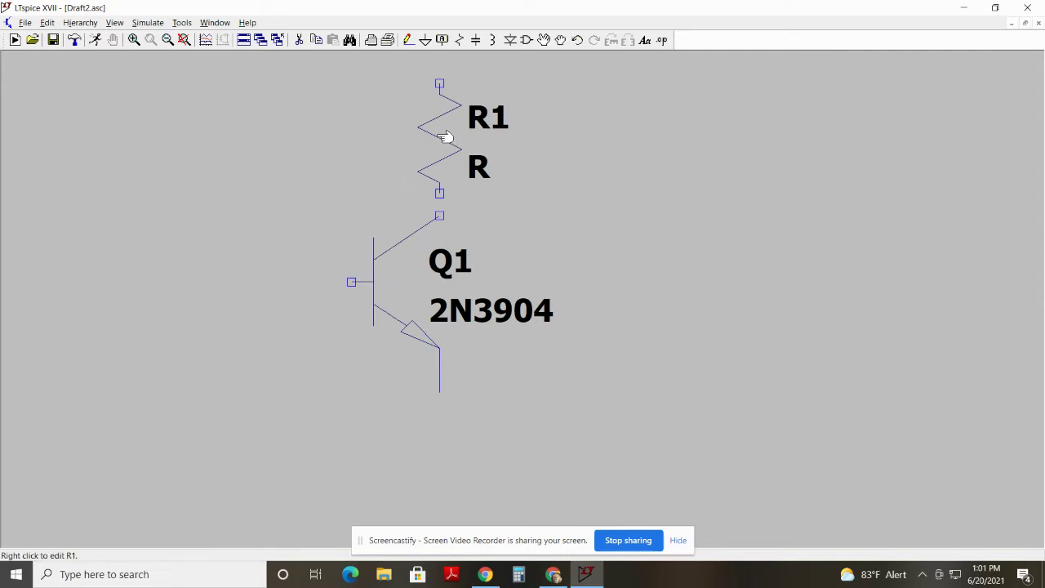
right_click(445, 137)
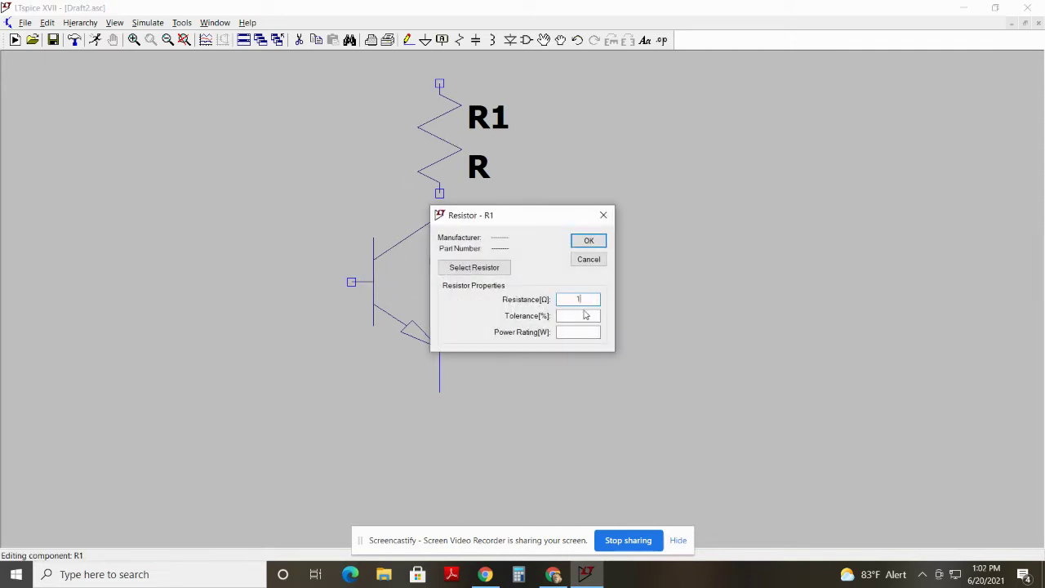
type("1K")
left_click(588, 240)
- Wire Q1's collector up to R1
left_click(407, 40)
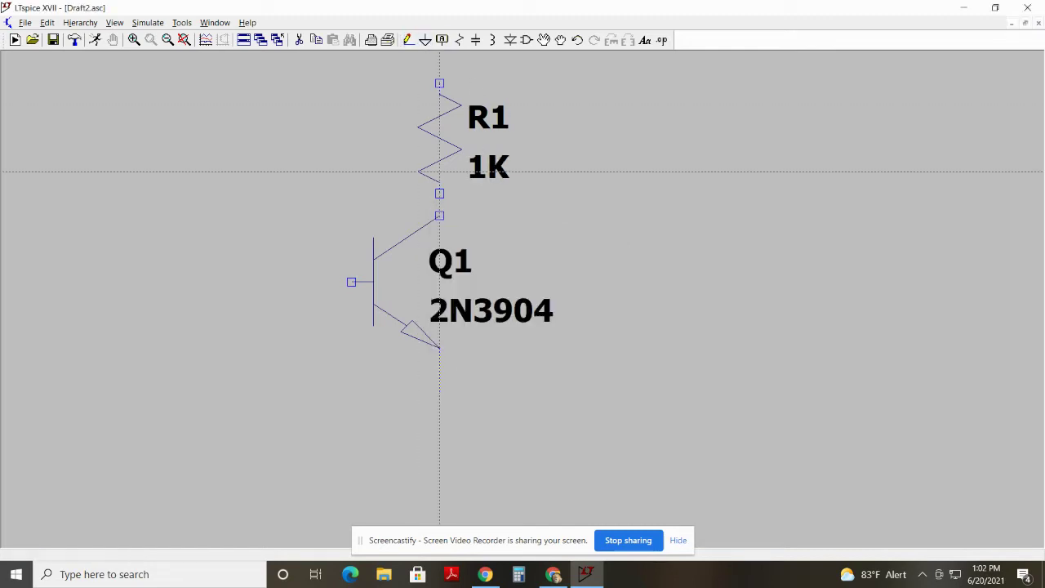
left_click(439, 215)
right_click(396, 145)
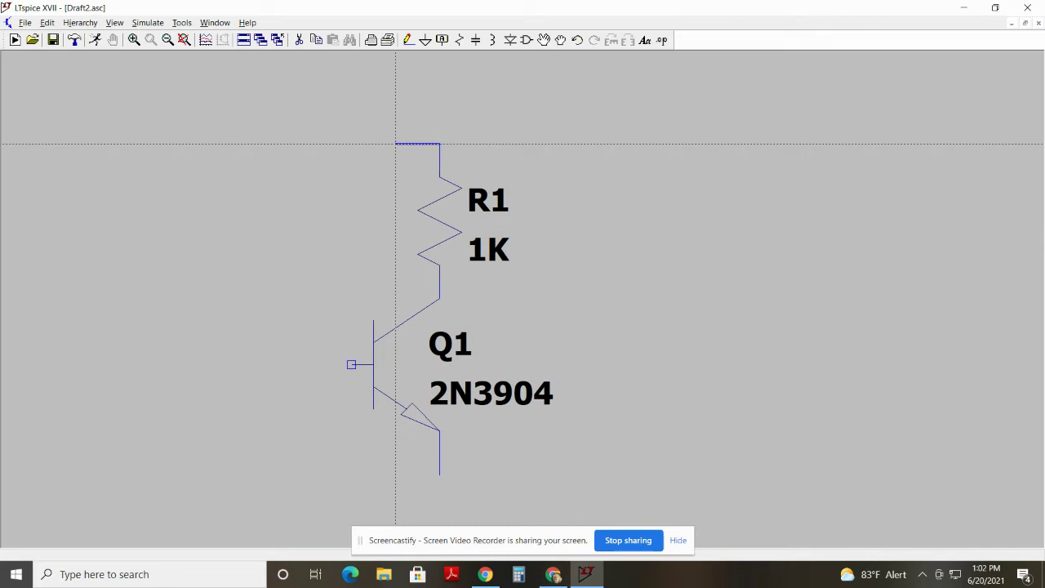
right_click(439, 98)
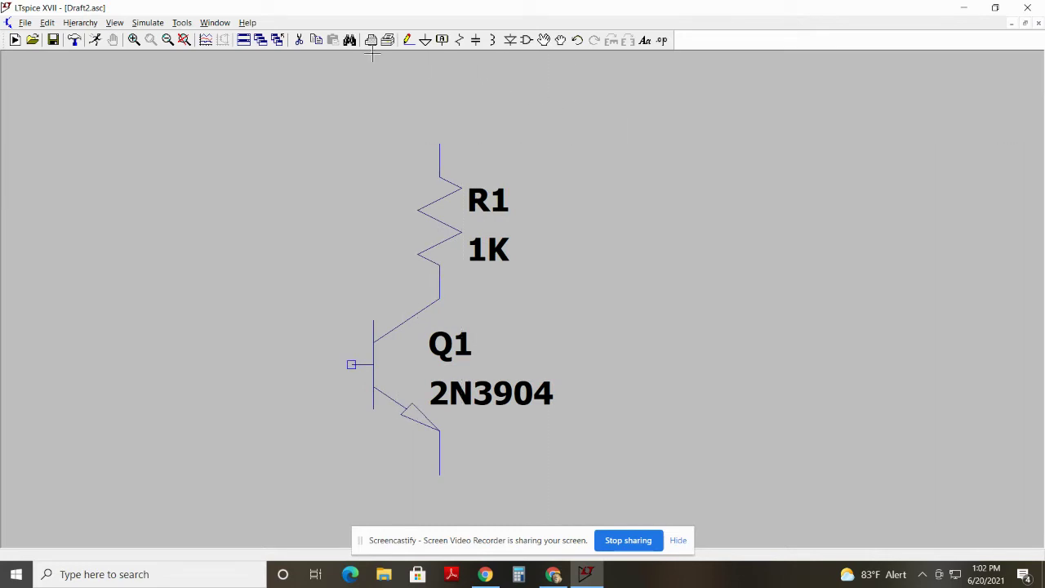
- Copy R1 to create R2 on the left and set it to 47K
left_click(318, 41)
left_click(435, 218)
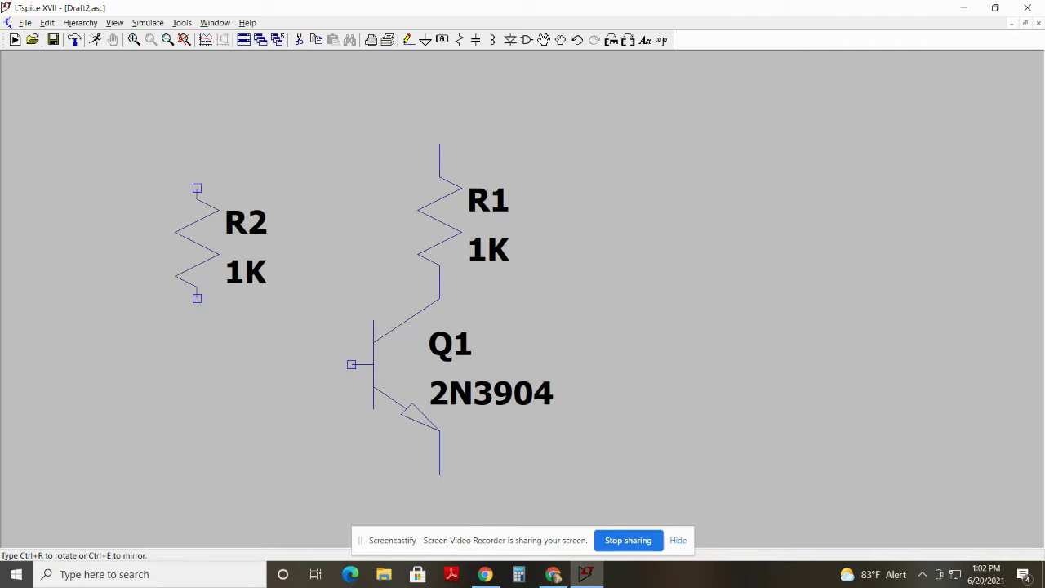
left_click(218, 236)
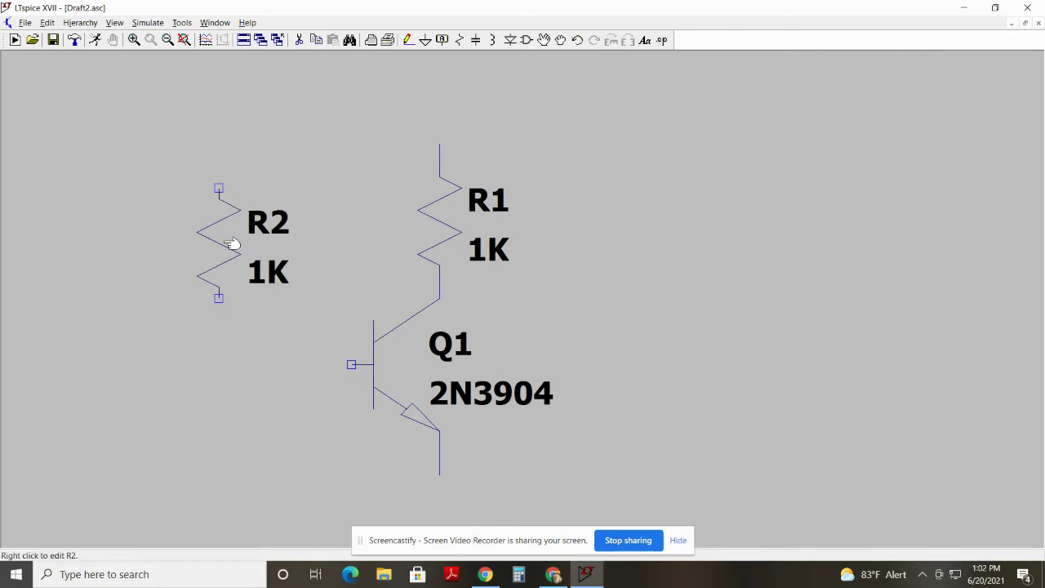
right_click(222, 245)
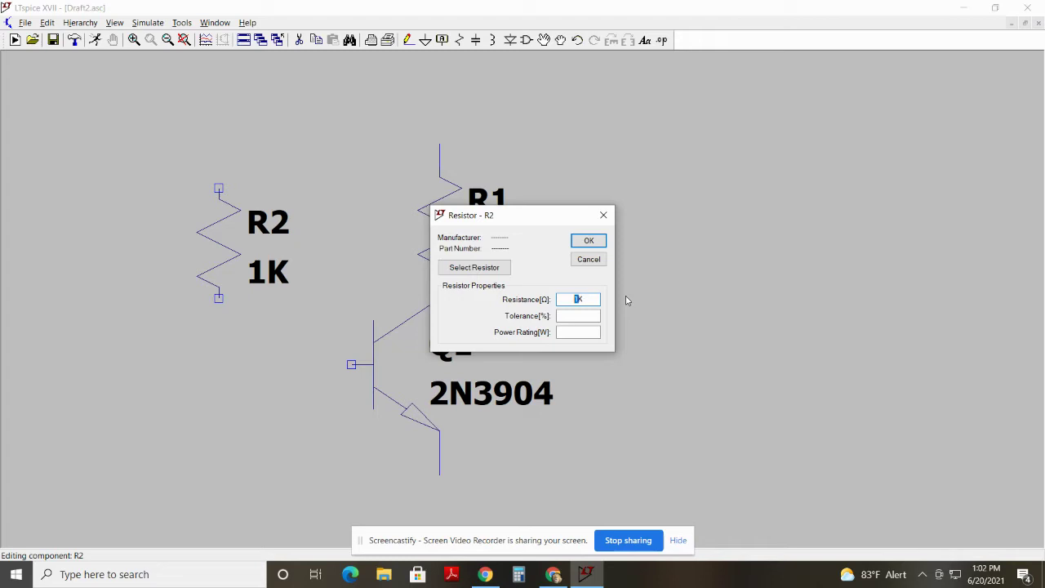
type("100")
type("4.7")
left_click(588, 242)
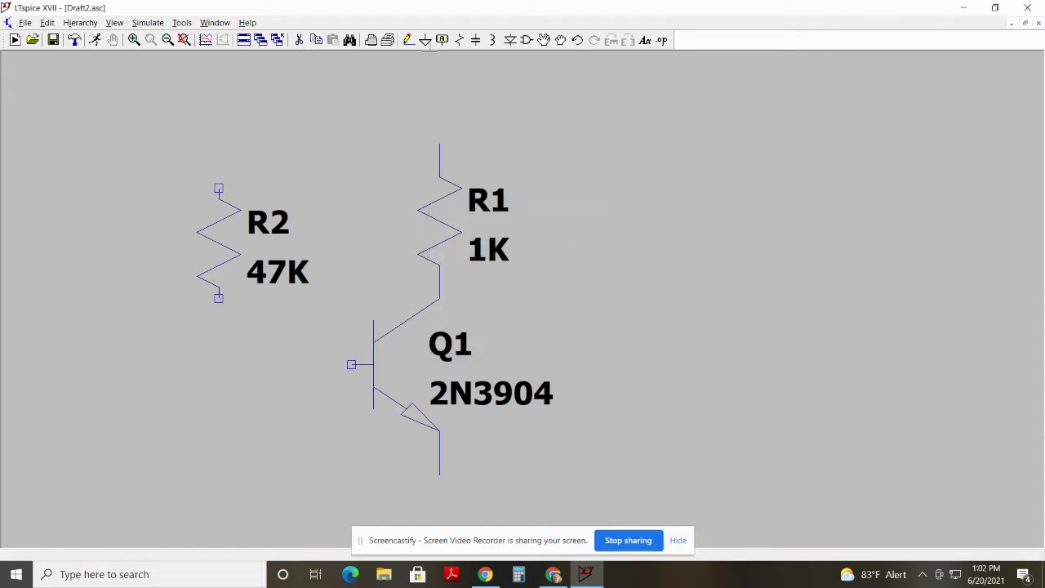
- Wire R1's top to R2's top, R2 to Q1's base, and the emitter line left
left_click(407, 39)
left_click(439, 144)
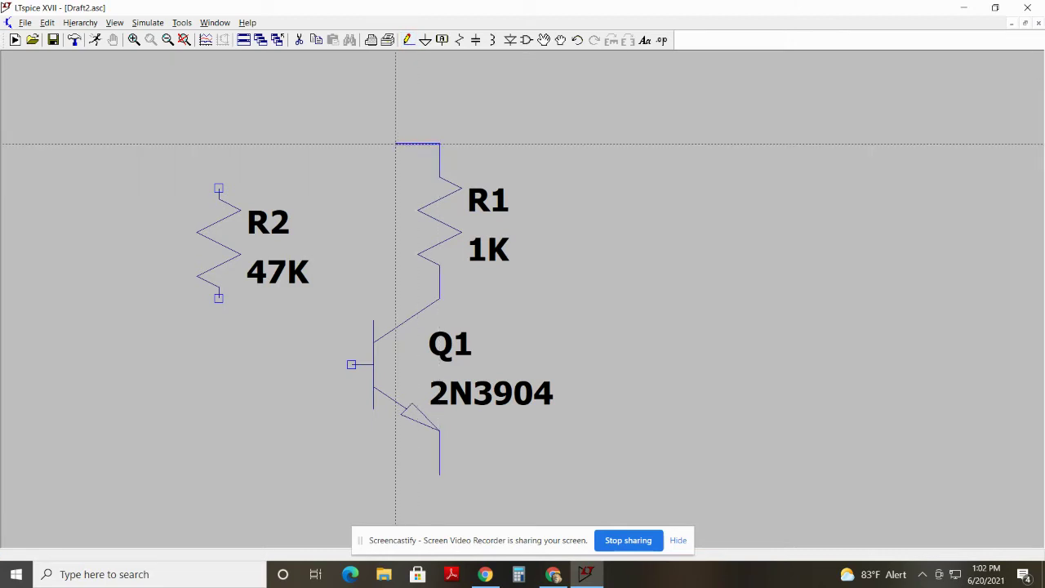
right_click(218, 144)
left_click(218, 145)
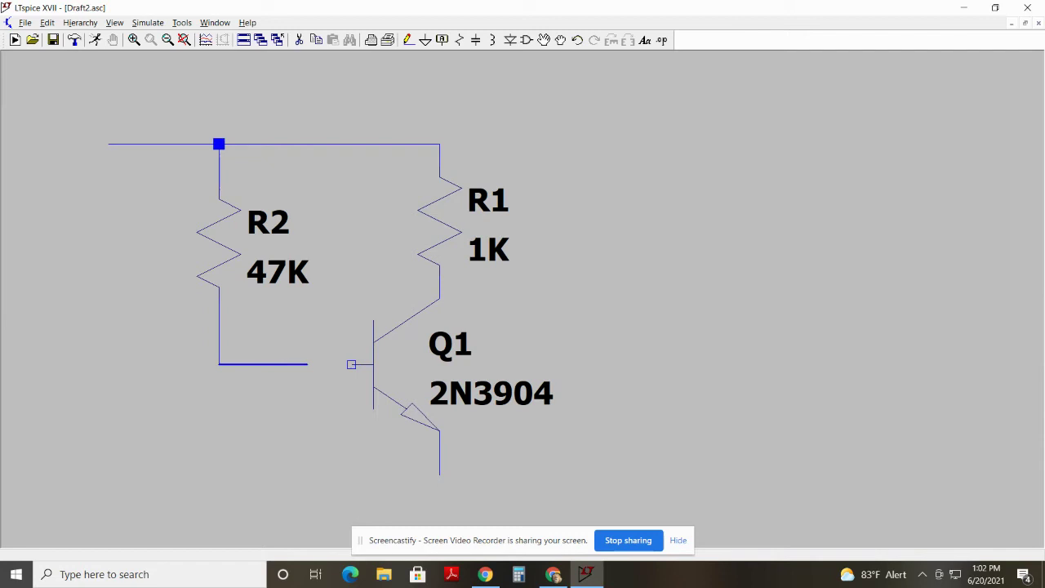
left_click(351, 364)
left_click(439, 475)
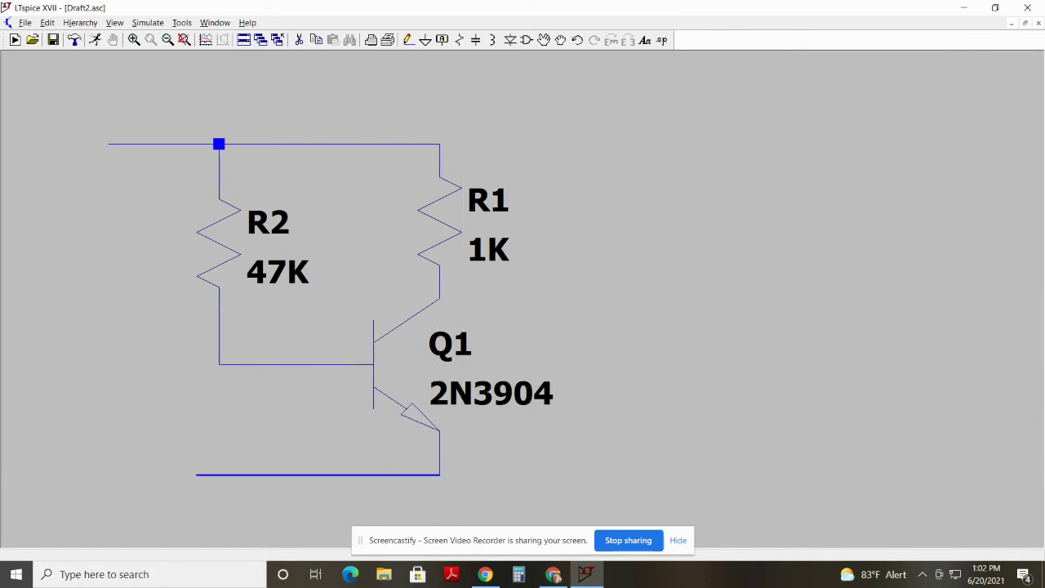
left_click(109, 474)
key("Escape")
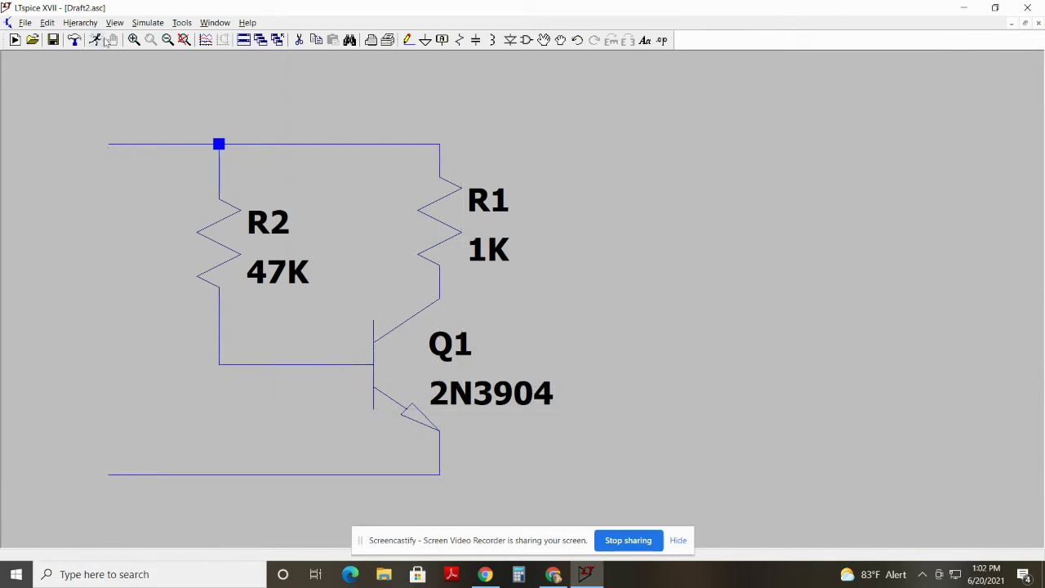
- Place voltage source V1 left of R2 and open its voltage settings
left_click(47, 22)
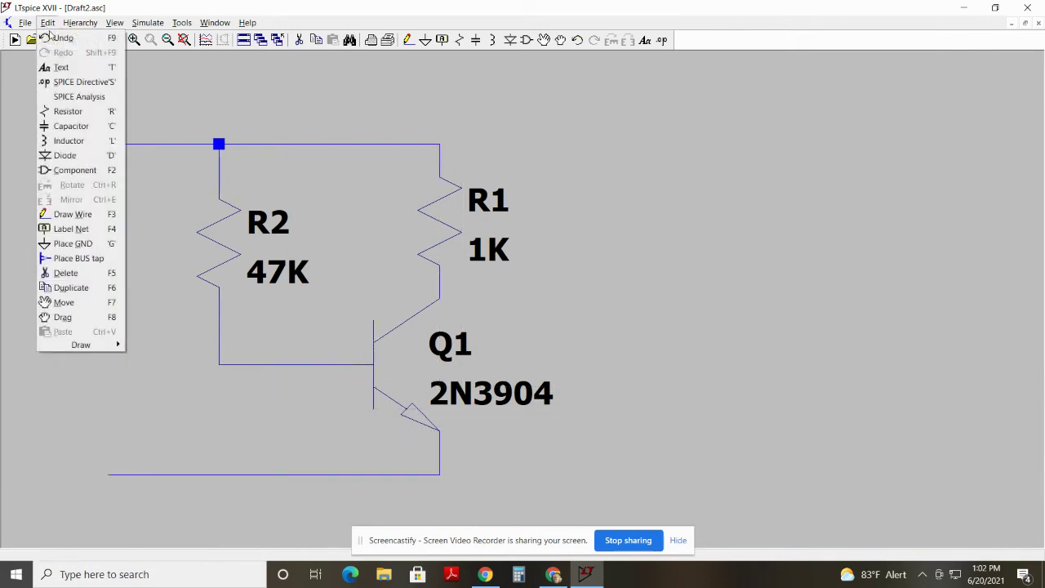
left_click(74, 170)
left_click(604, 393)
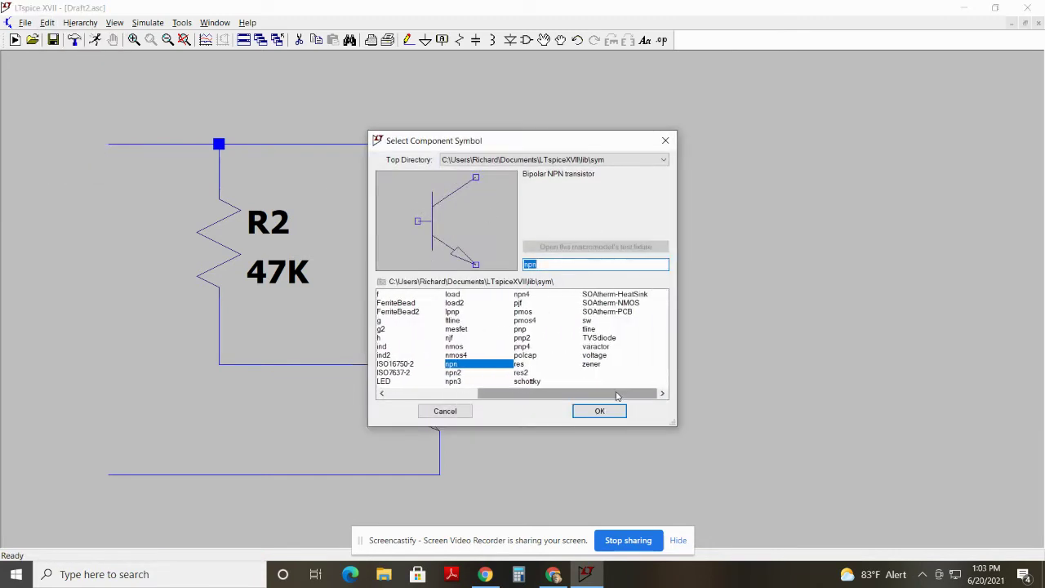
left_click(602, 357)
left_click(600, 411)
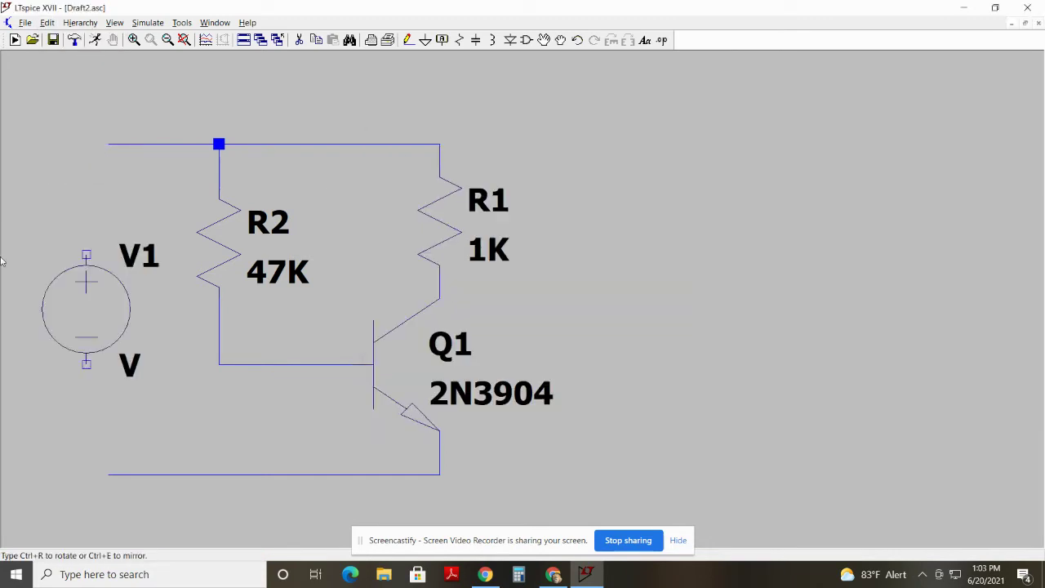
right_click(117, 272)
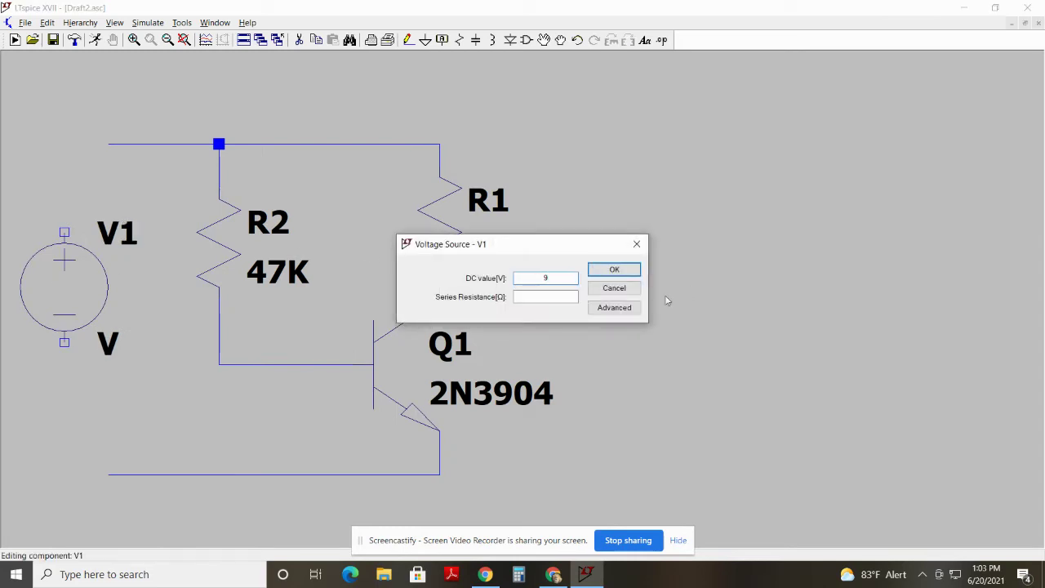
- Set V1 to 9 and wire it to the bottom rail
type("9")
left_click(629, 270)
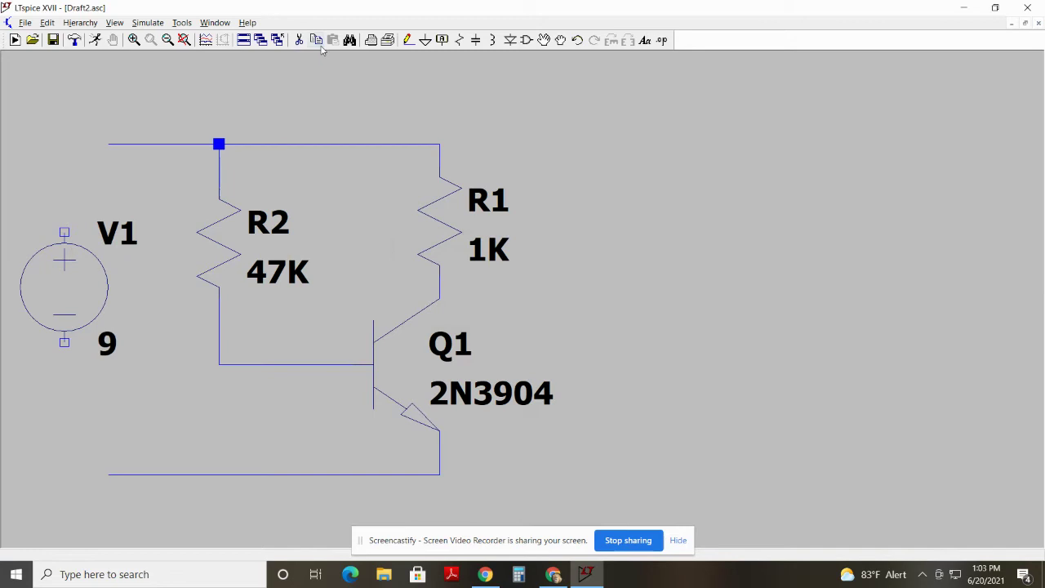
left_click(407, 40)
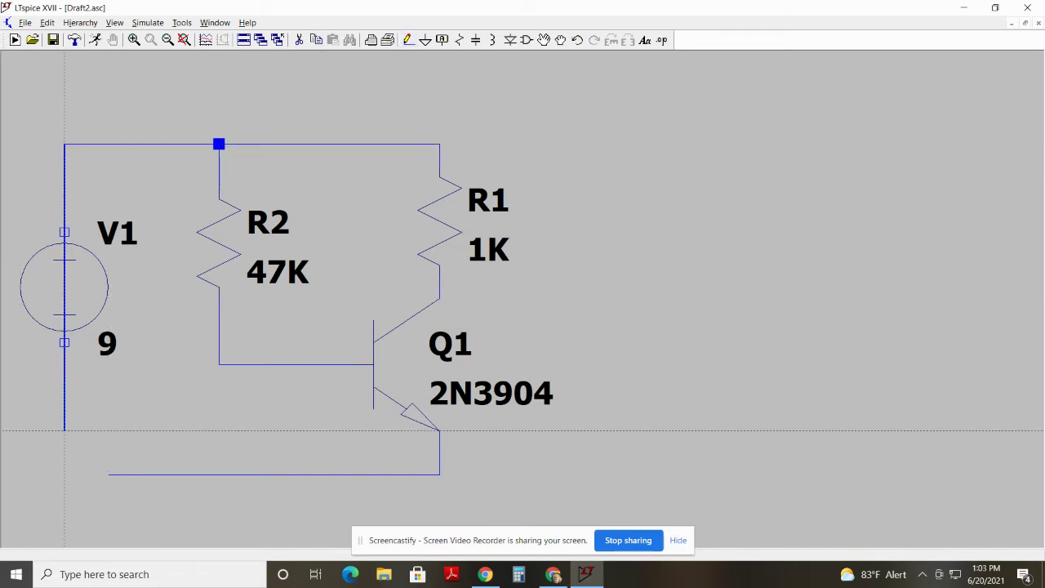
left_click(65, 473)
left_click(110, 473)
key("Escape")
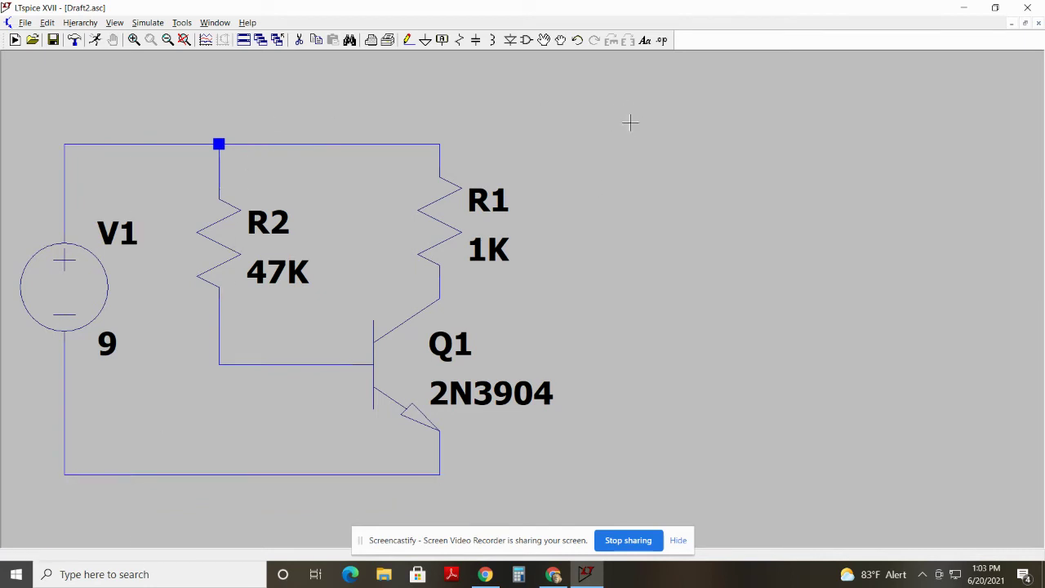
- Copy the R2/R1/Q1 stage to the right as R4/R3/Q2
left_click(316, 39)
left_click_drag(190, 110, 625, 452)
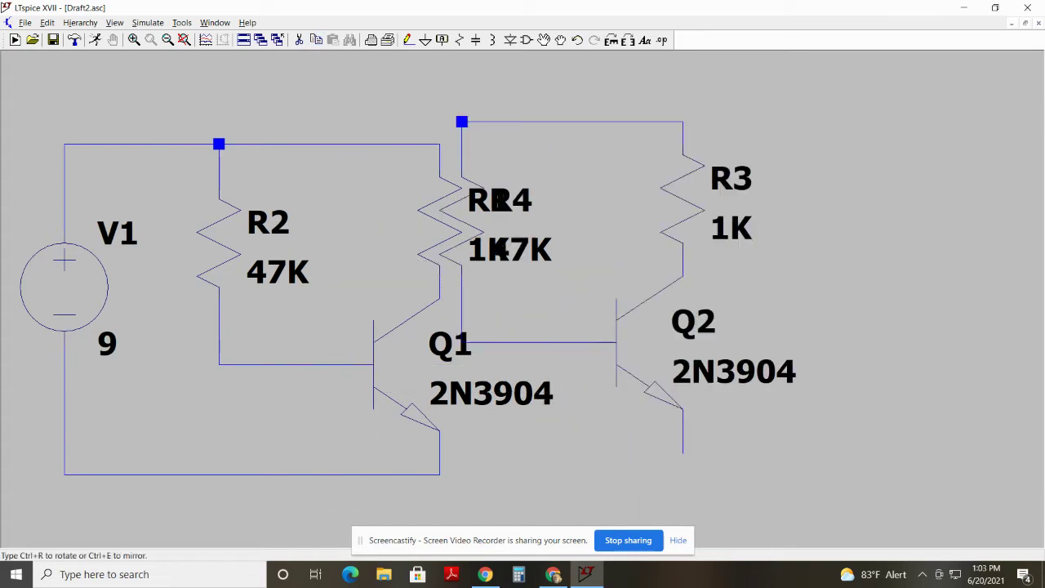
left_click(845, 291)
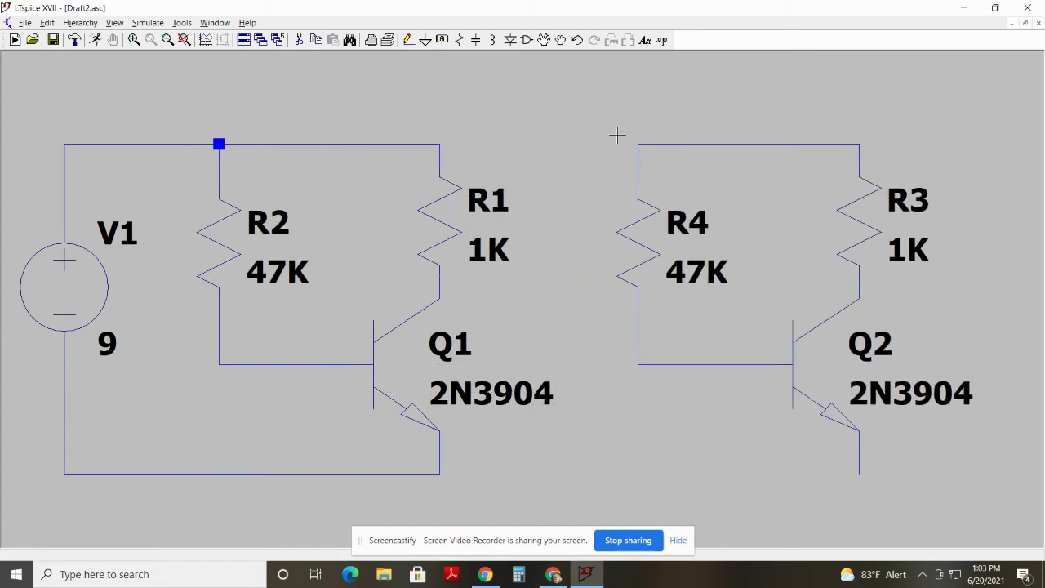
- Join the new stage to the top rail and Q2's emitter to the bottom wire
left_click(408, 40)
left_click(439, 144)
left_click(638, 144)
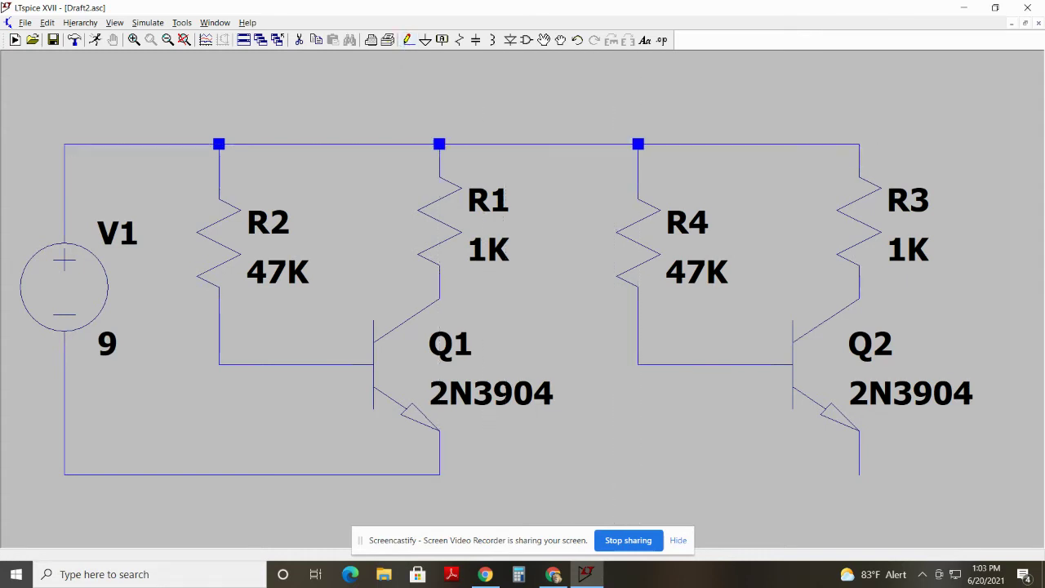
left_click(859, 474)
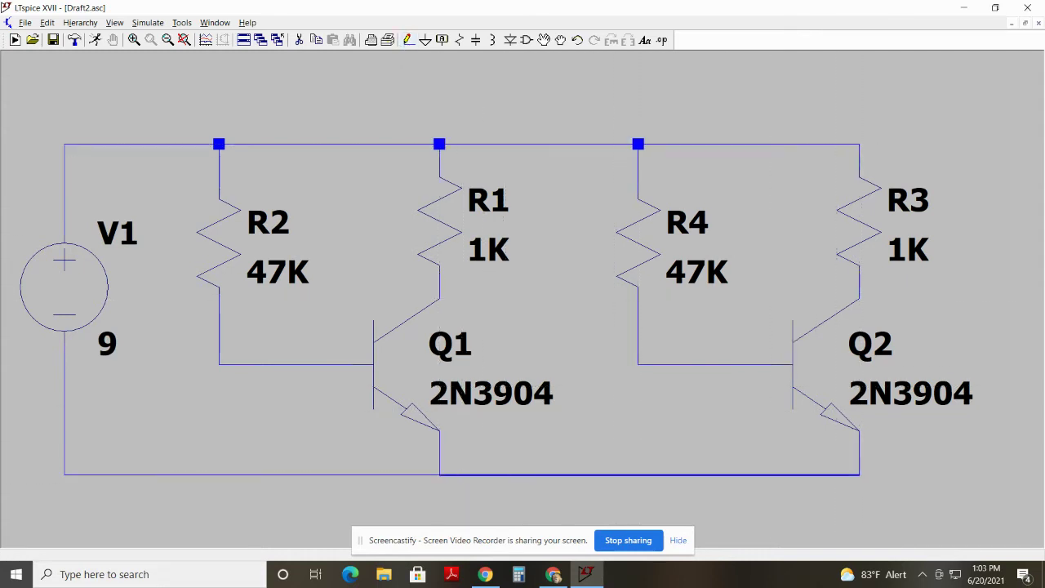
left_click(439, 474)
right_click(418, 453)
- Zoom out and place capacitor C1 to the right of R3
scroll(566, 147, "down", 2)
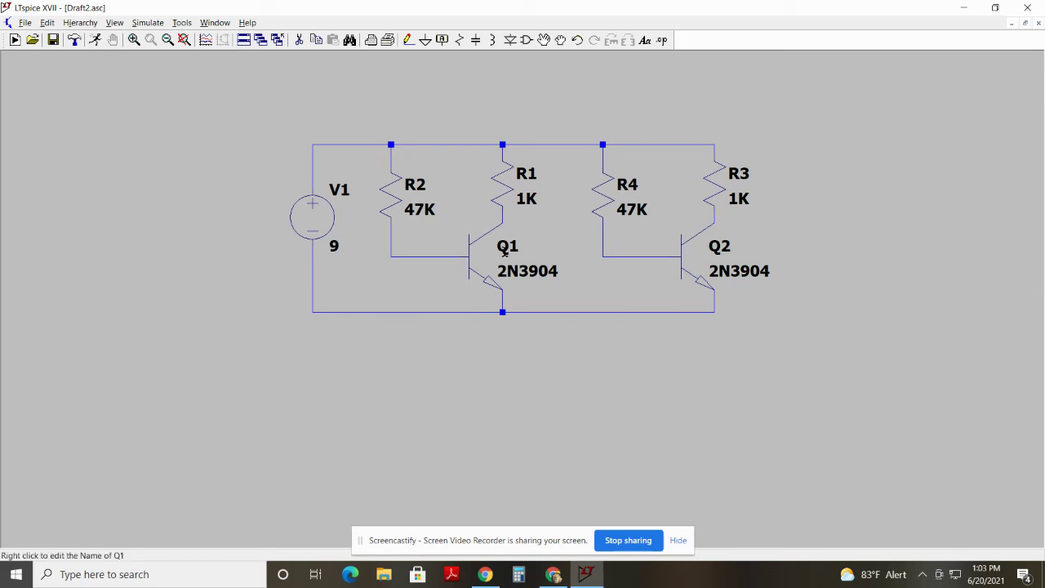
left_click(476, 40)
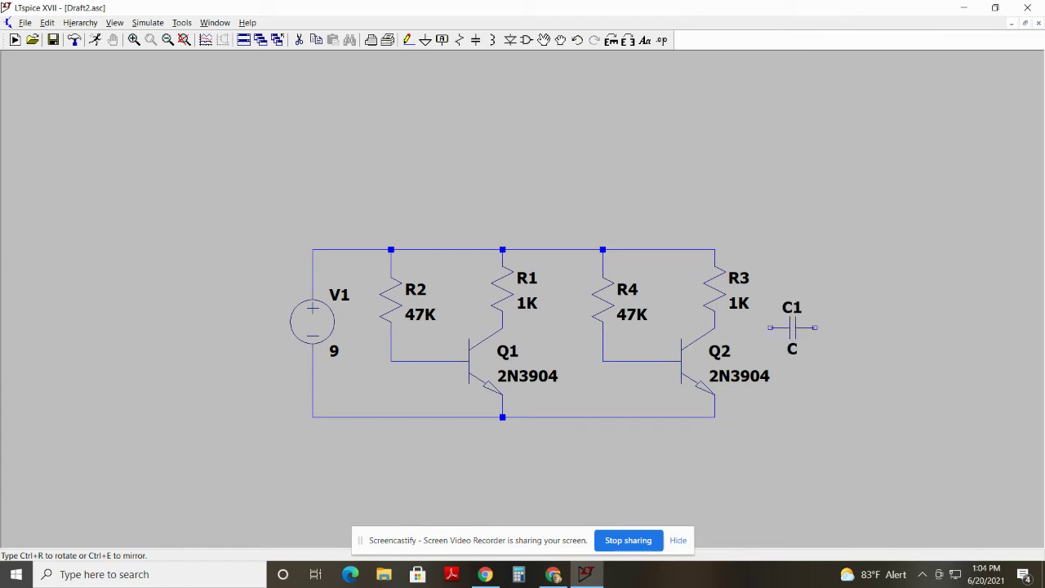
- Set capacitor C1 to 0.1µ
key("Escape")
right_click(783, 251)
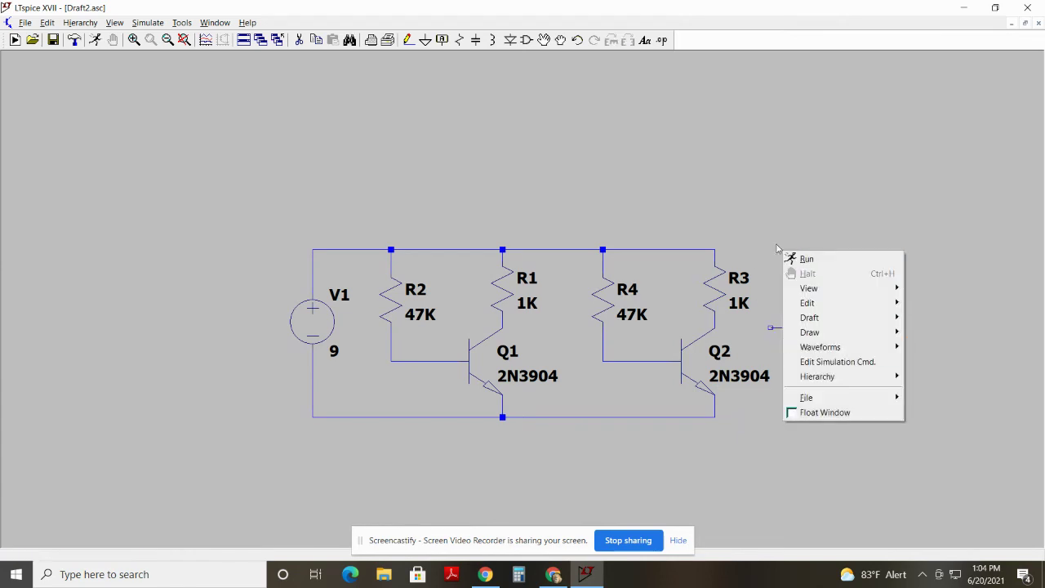
left_click(814, 224)
right_click(793, 326)
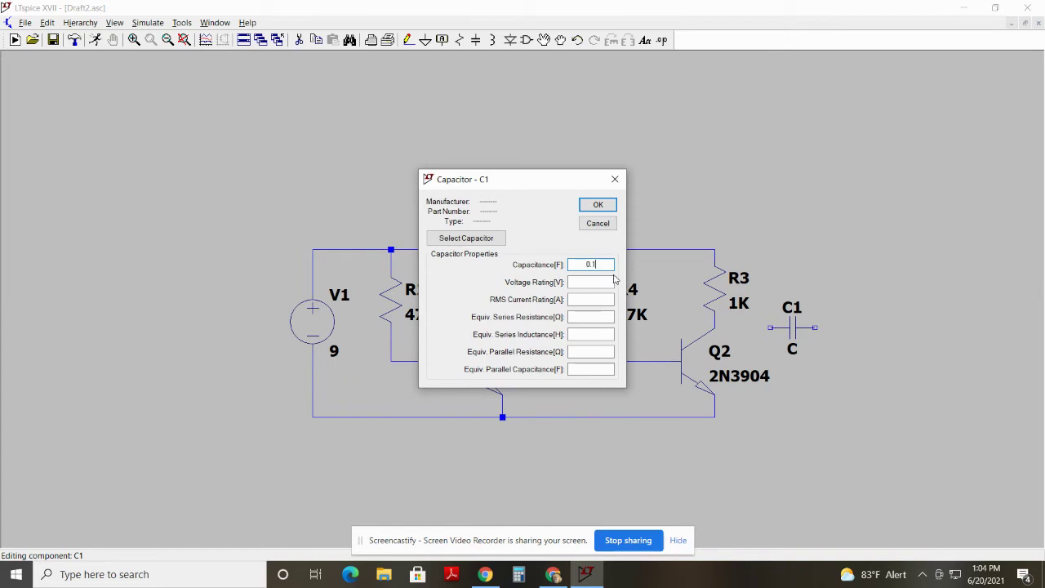
left_click(597, 204)
- Wire Q2's collector through C1 over to R2's bottom node at Q1's base
left_click(407, 40)
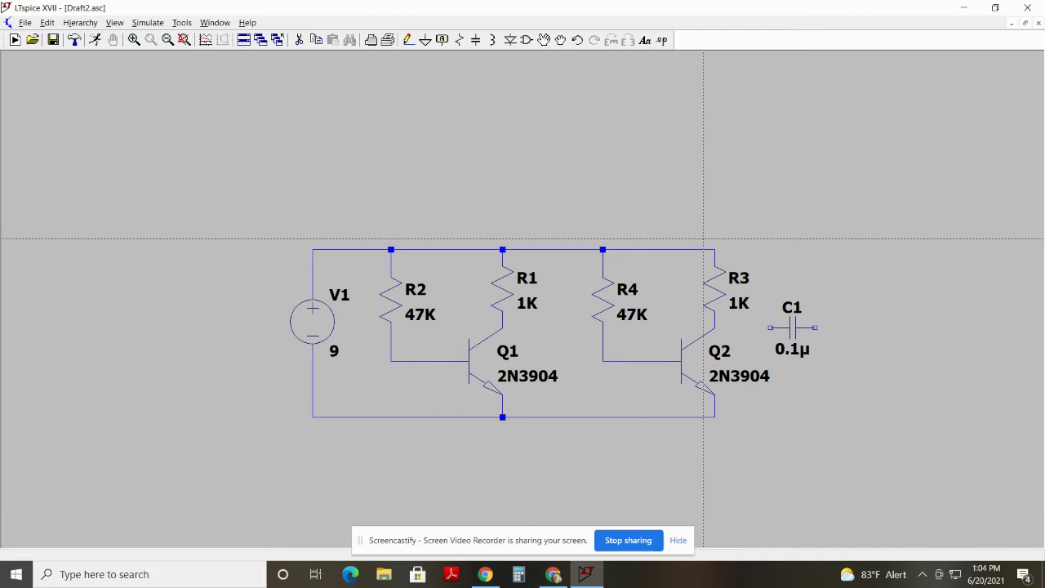
left_click(714, 328)
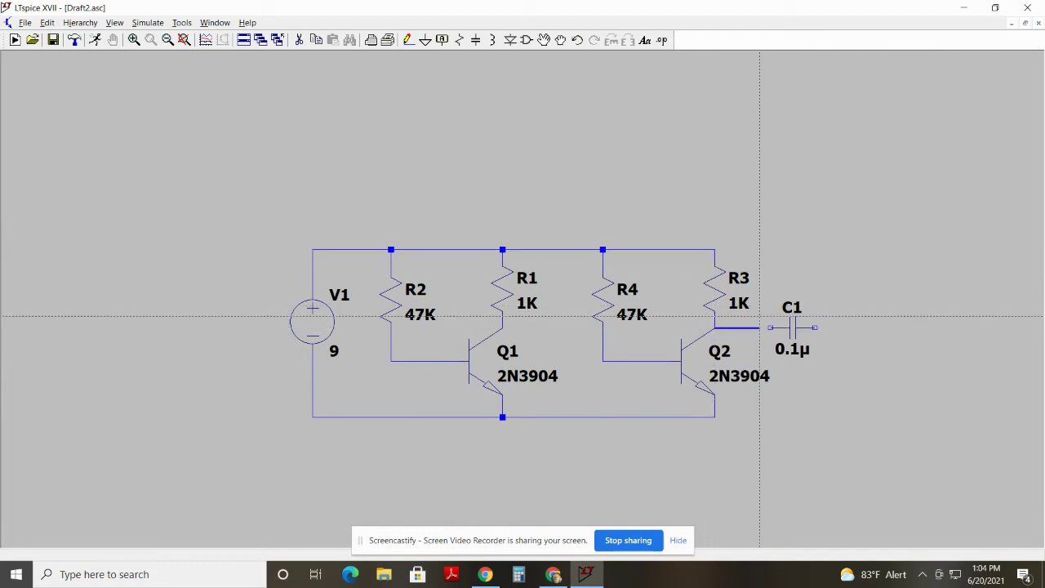
left_click(815, 327)
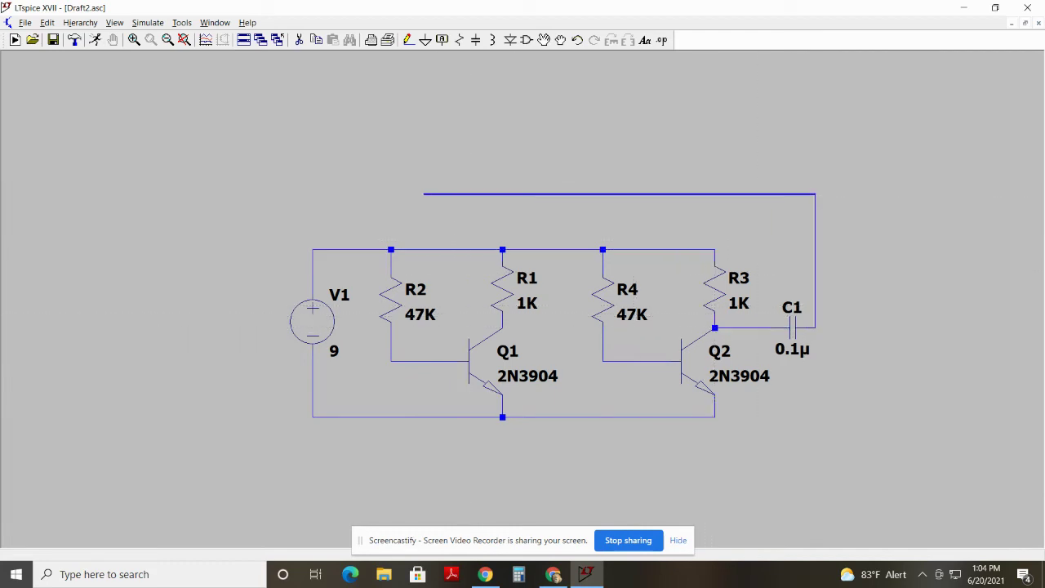
left_click(357, 193)
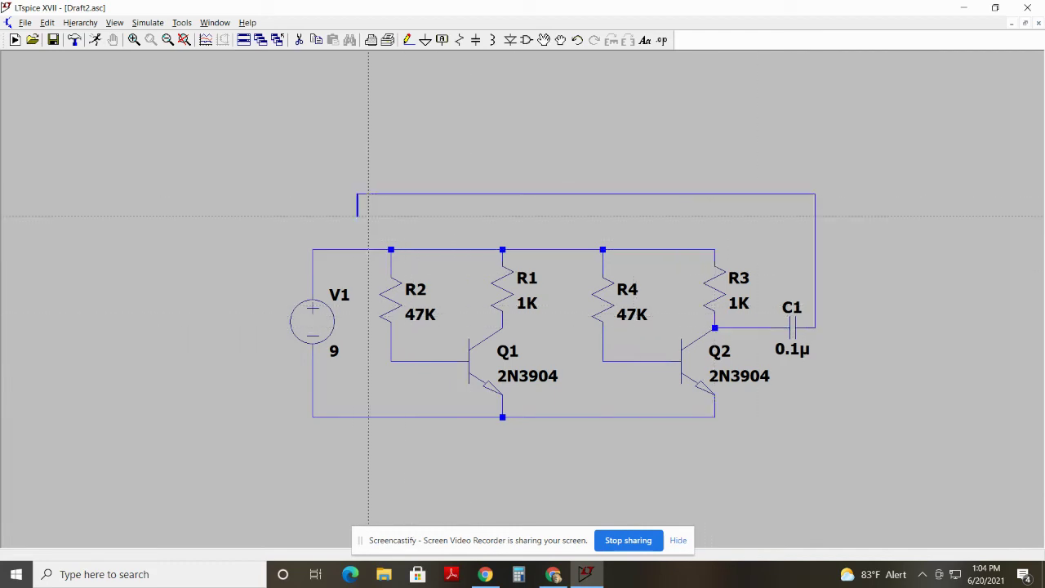
left_click(392, 361)
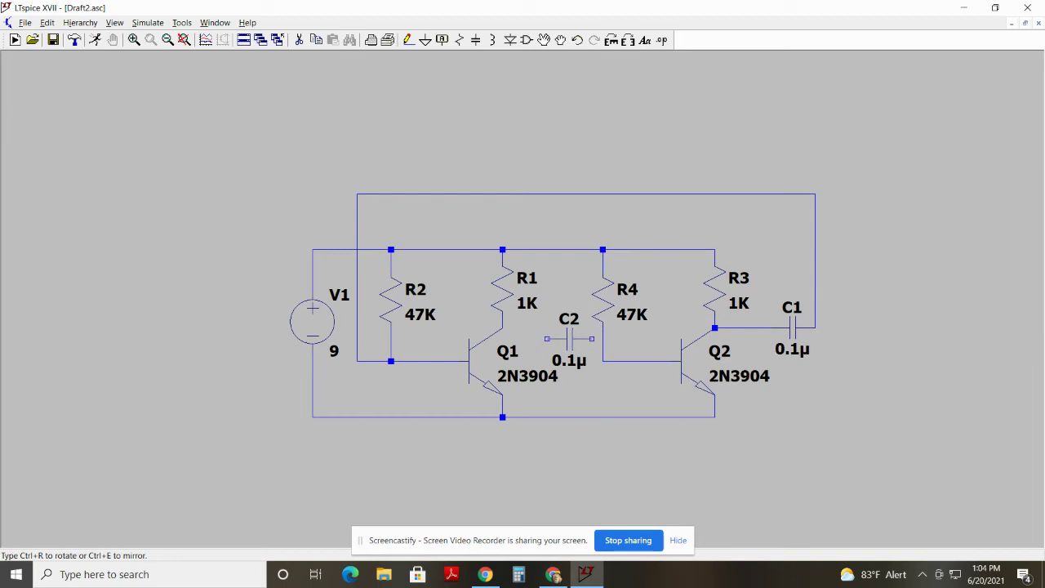
- Place capacitor C2 and wire it from Q1's collector to R4's lower lead
left_click(569, 338)
left_click(408, 40)
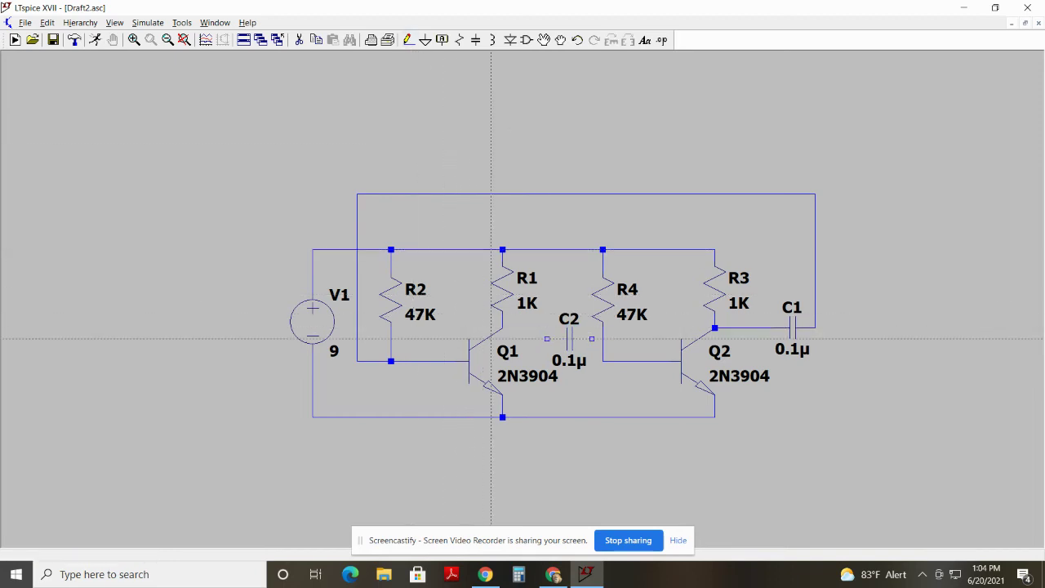
left_click(502, 327)
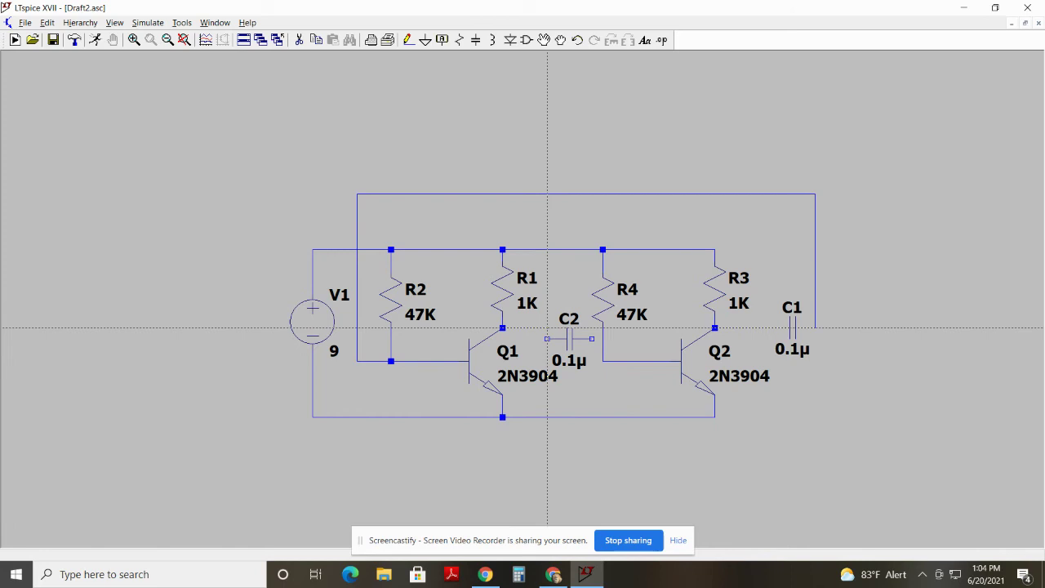
left_click(547, 338)
left_click(592, 338)
left_click(603, 338)
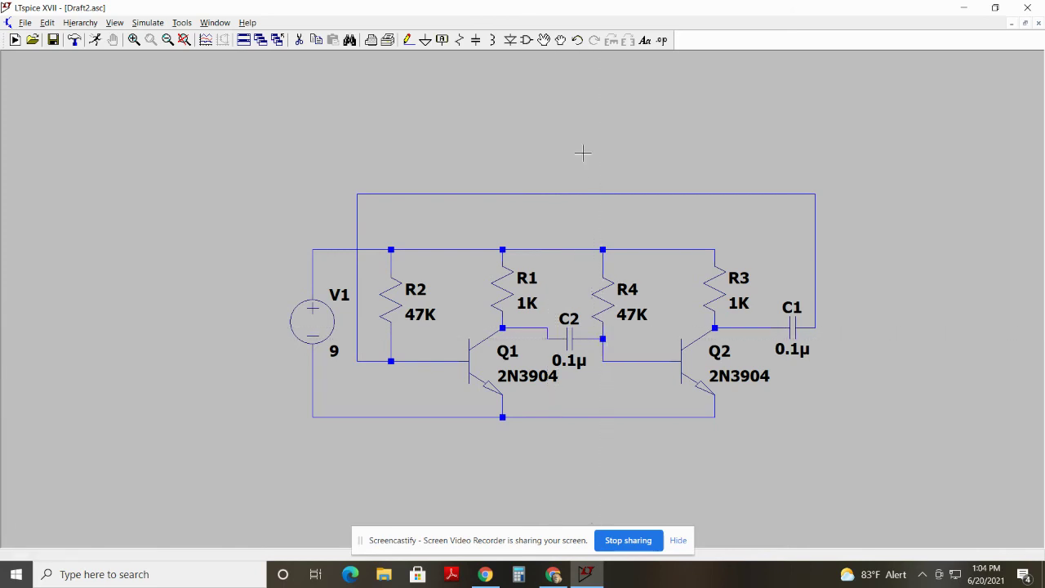
- Place a ground below V1 and wire it to the bottom rail
left_click(425, 40)
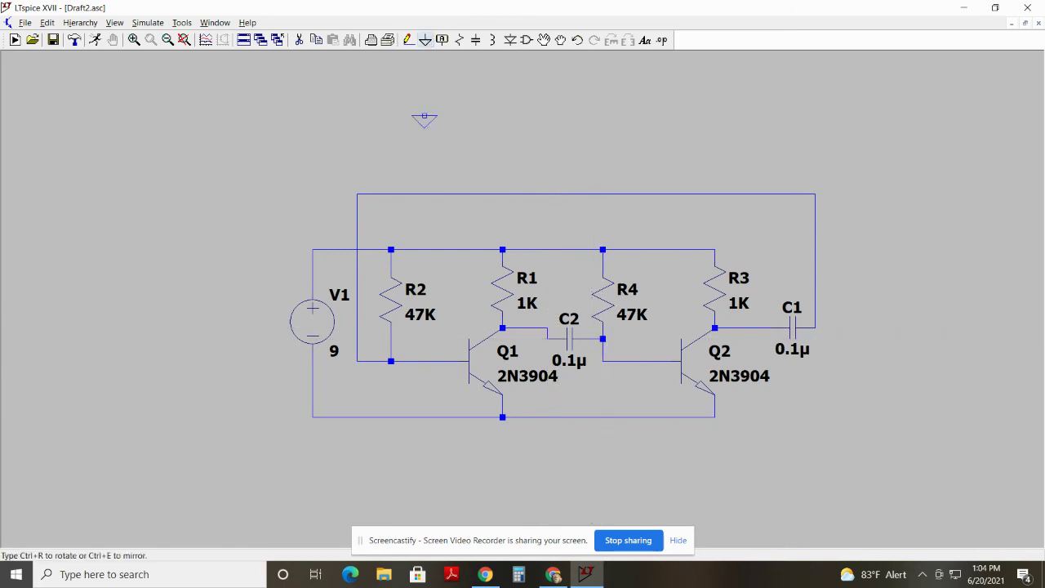
left_click(312, 441)
key("Escape")
left_click(408, 40)
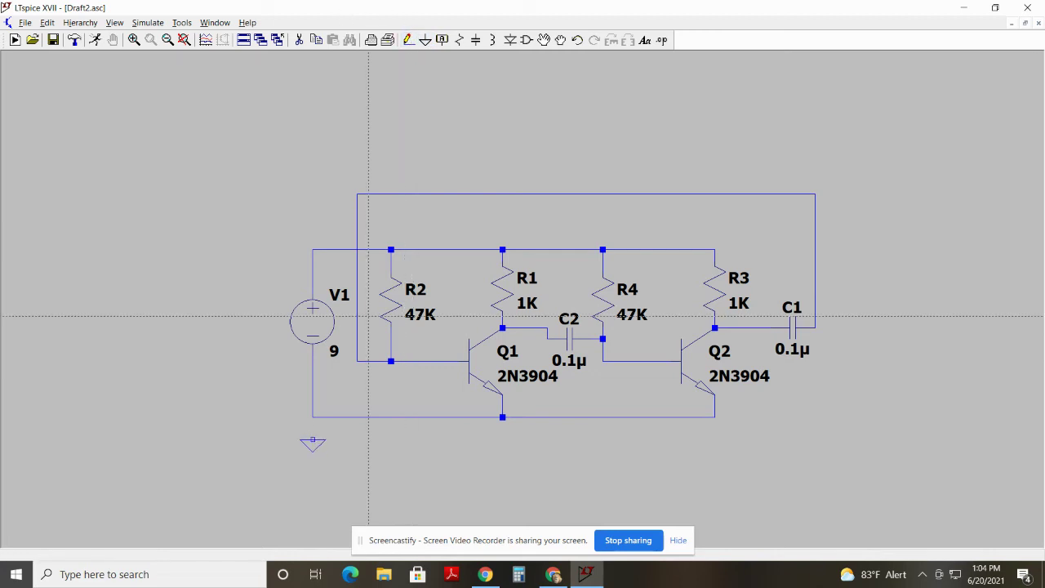
left_click(313, 440)
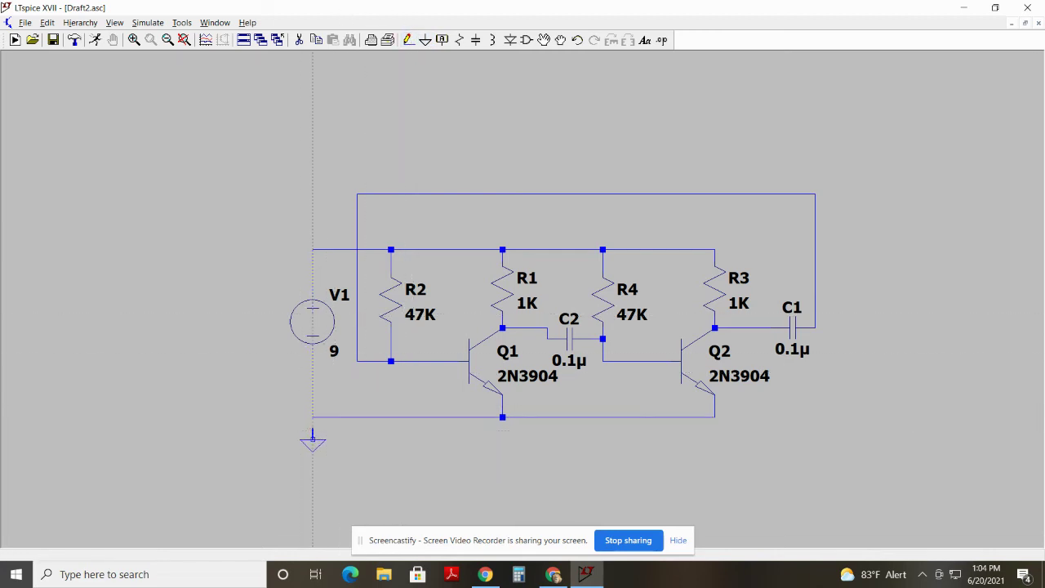
left_click(313, 417)
- Add a .tran transient command with 0.1 s stop time and run the simulation
left_click(94, 40)
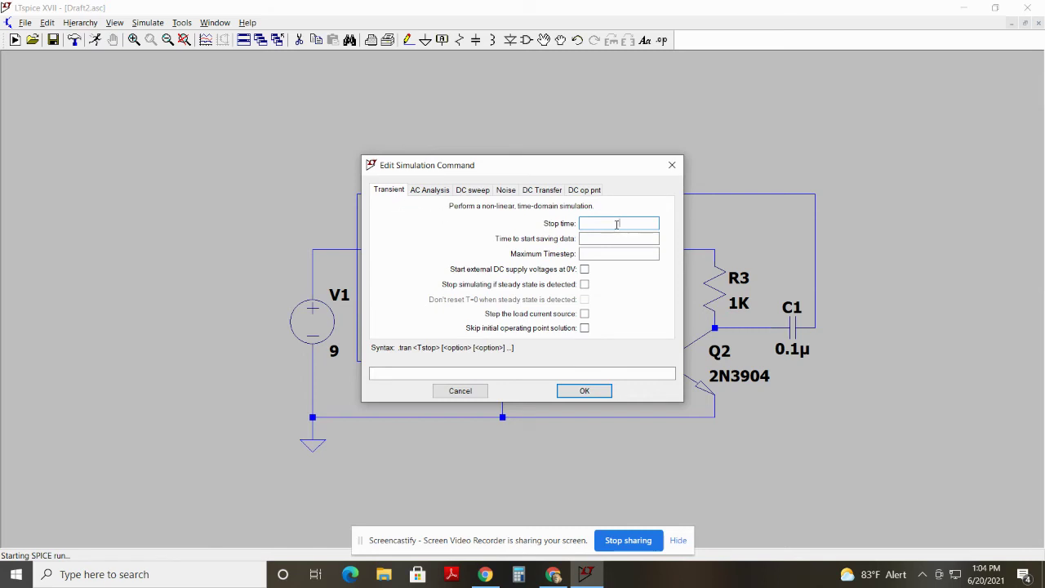
type("0.1")
left_click_drag(514, 165, 104, 103)
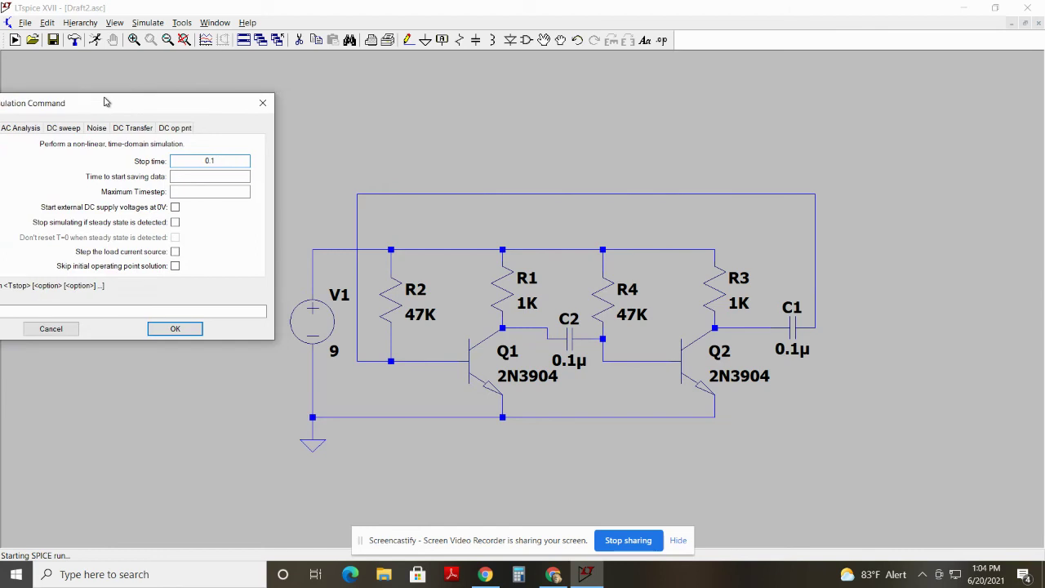
left_click(176, 329)
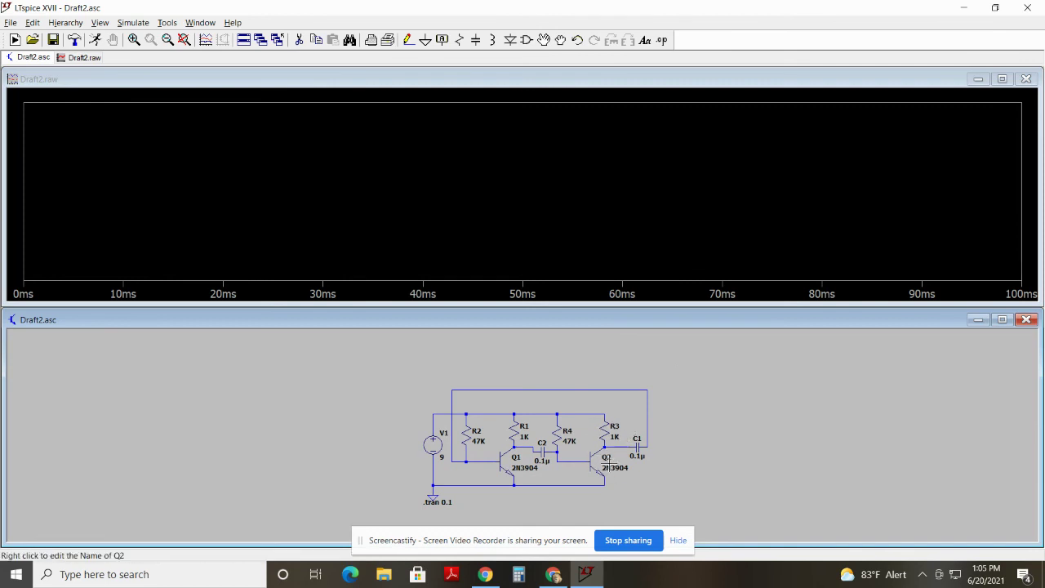
- Probe the R3–C1 wire to plot the 0–9 V V(n004) square wave, then zoom to 31–47 ms
left_click(623, 441)
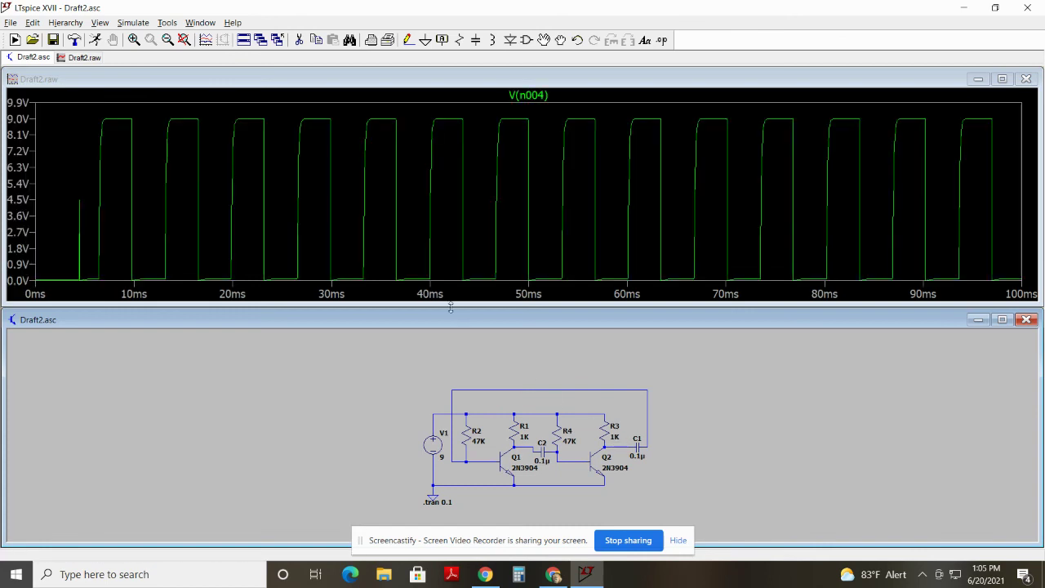
left_click_drag(347, 103, 498, 292)
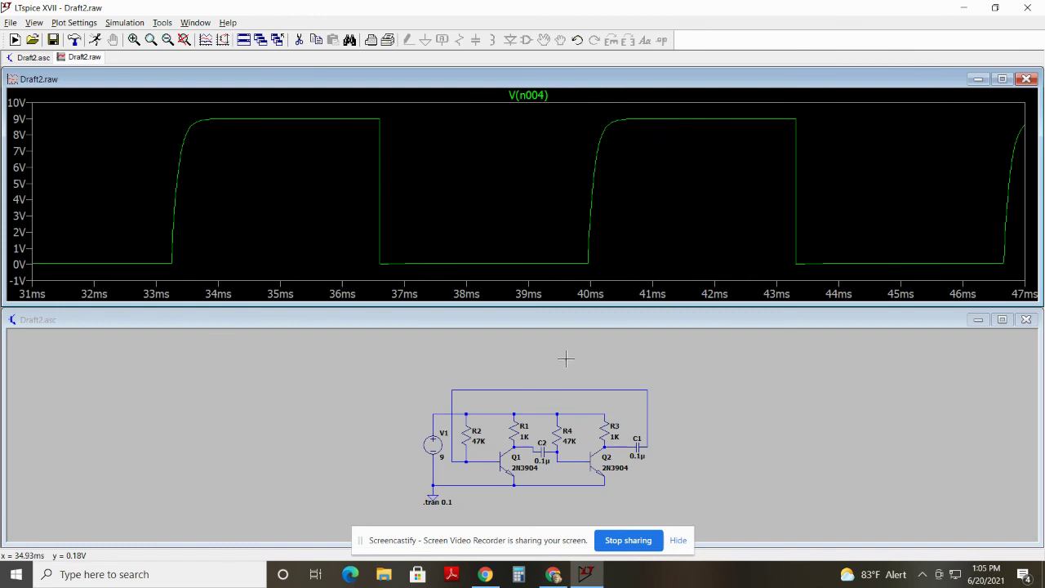
- Probe near C2 to show V(n003) alone, then probe Q1's base to plot the V(n001) ramp
left_click(245, 351)
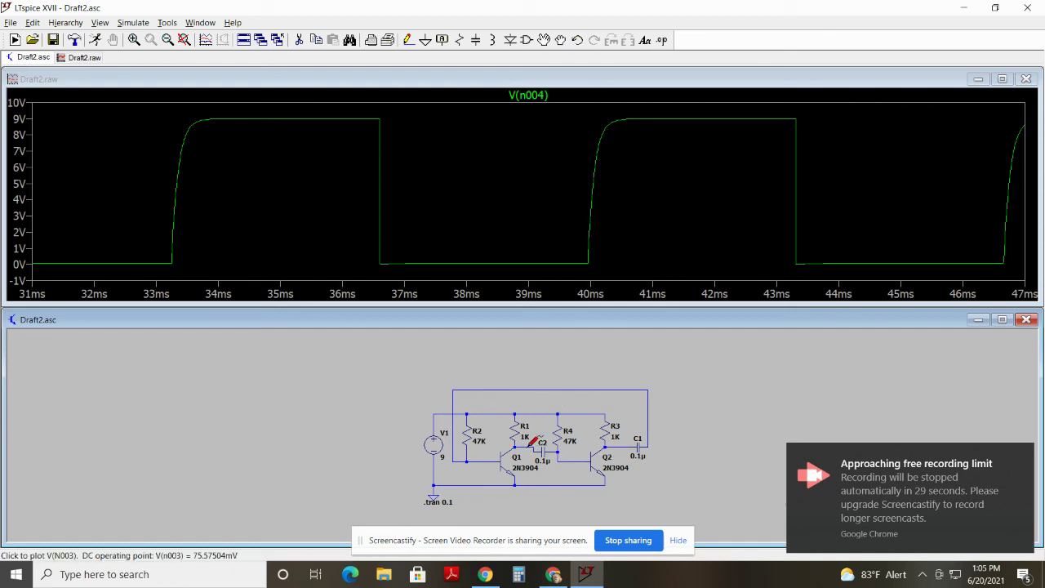
left_click(534, 441)
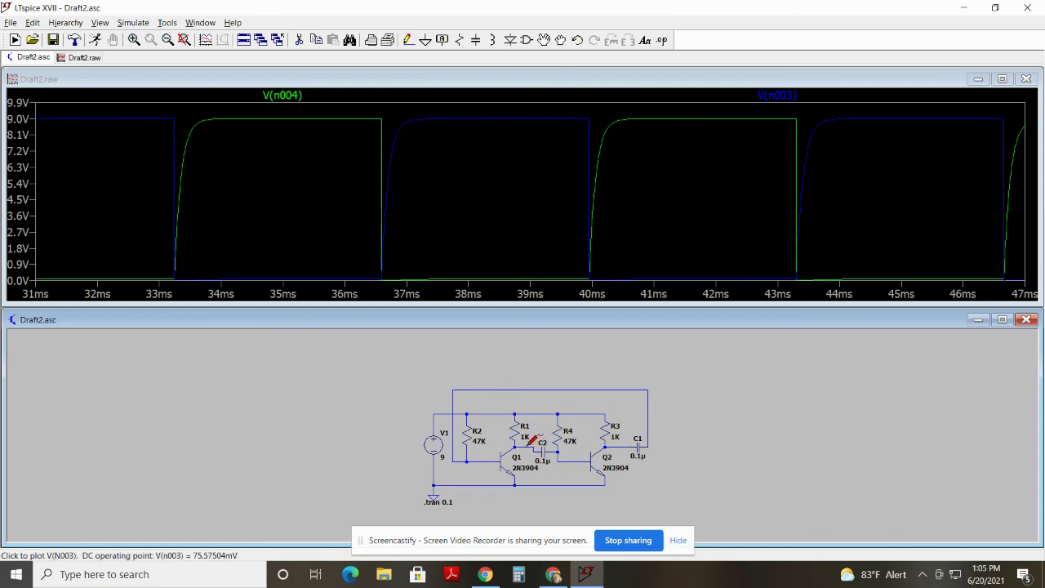
left_click(534, 441)
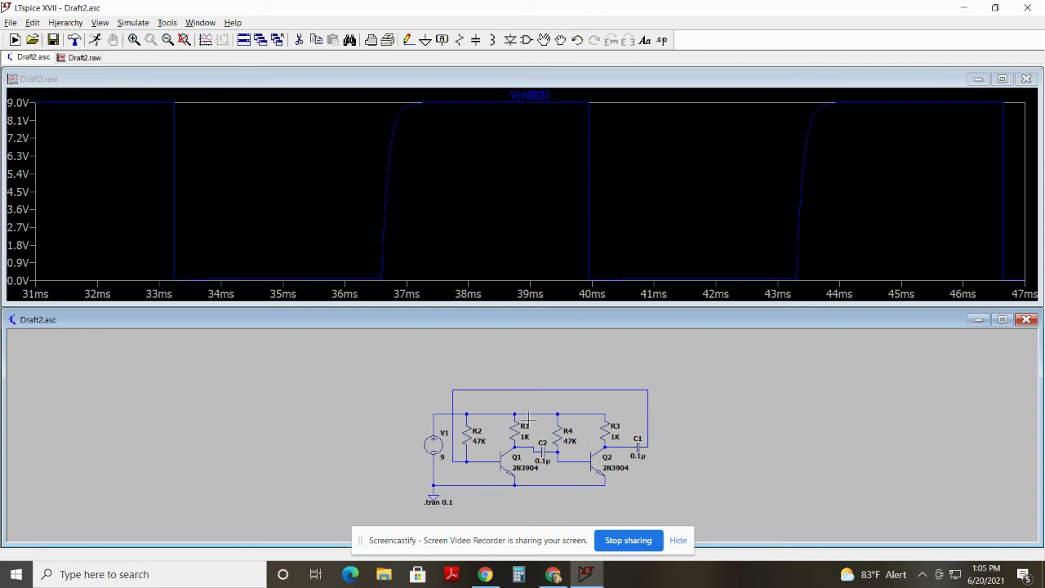
left_click(491, 455)
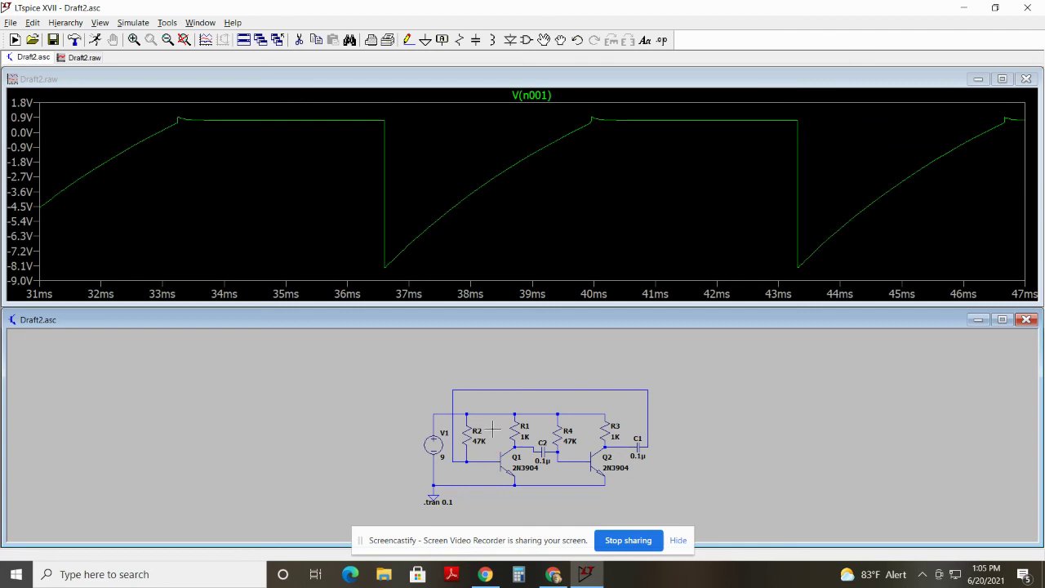